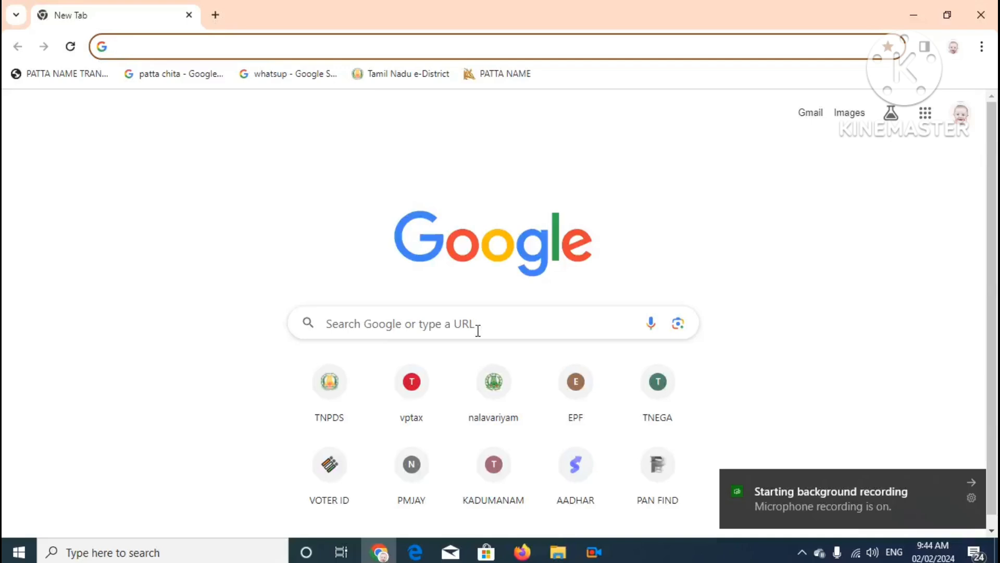
# Step: Search Google for "tnega" and open the "TNeGA - TN GOV" website from the results
pyautogui.click(478, 330)
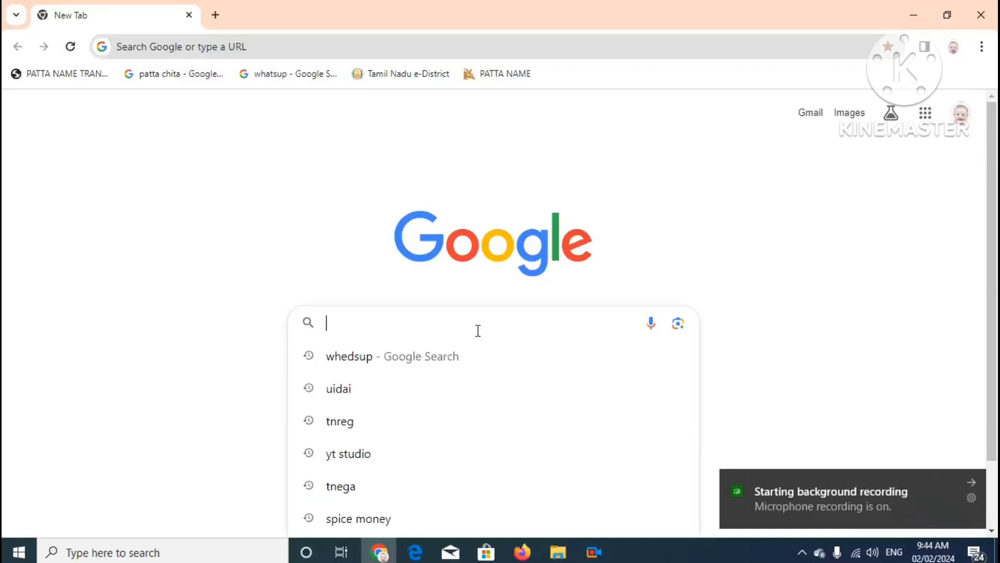
pyautogui.write('tn')
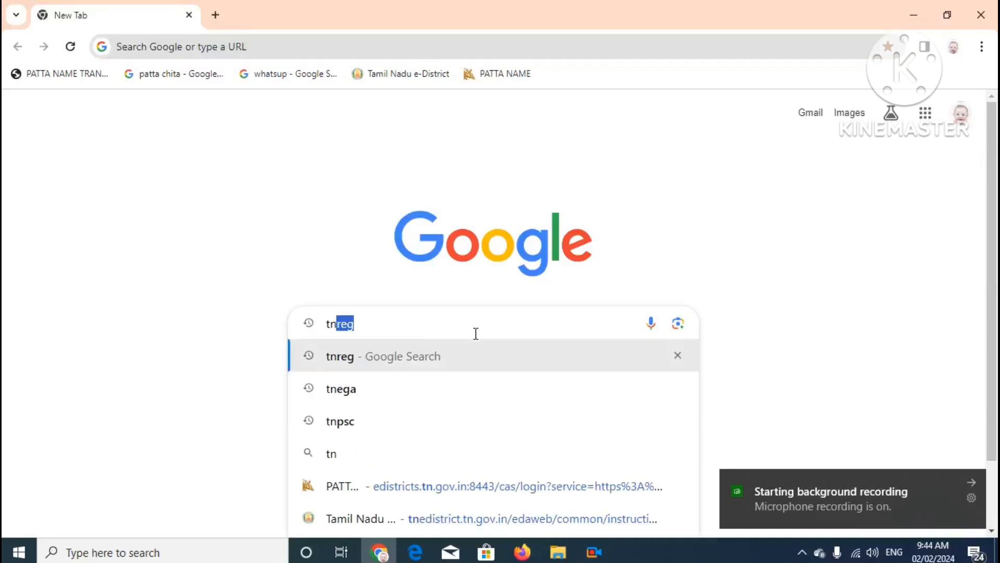
pyautogui.write('ega')
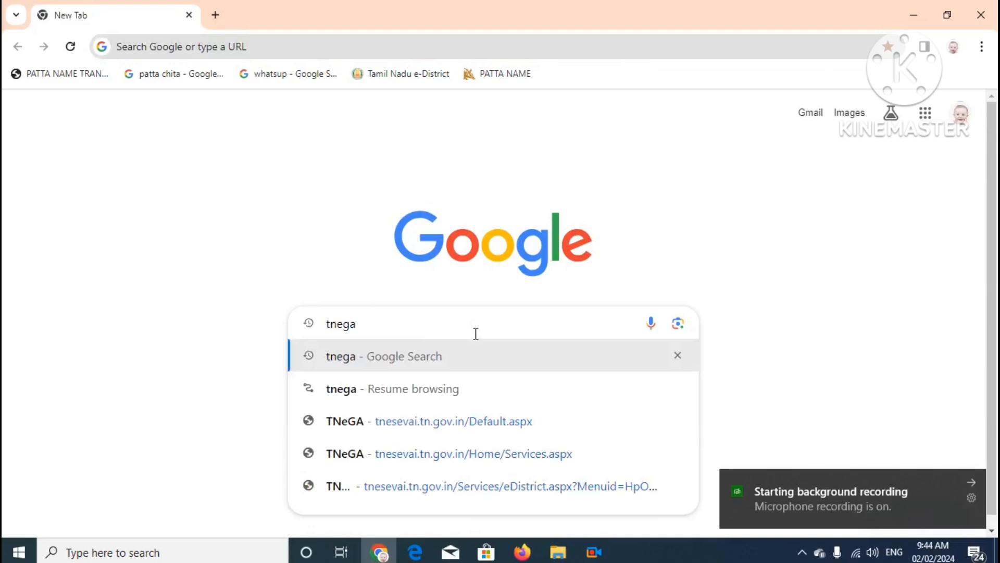
pyautogui.click(455, 349)
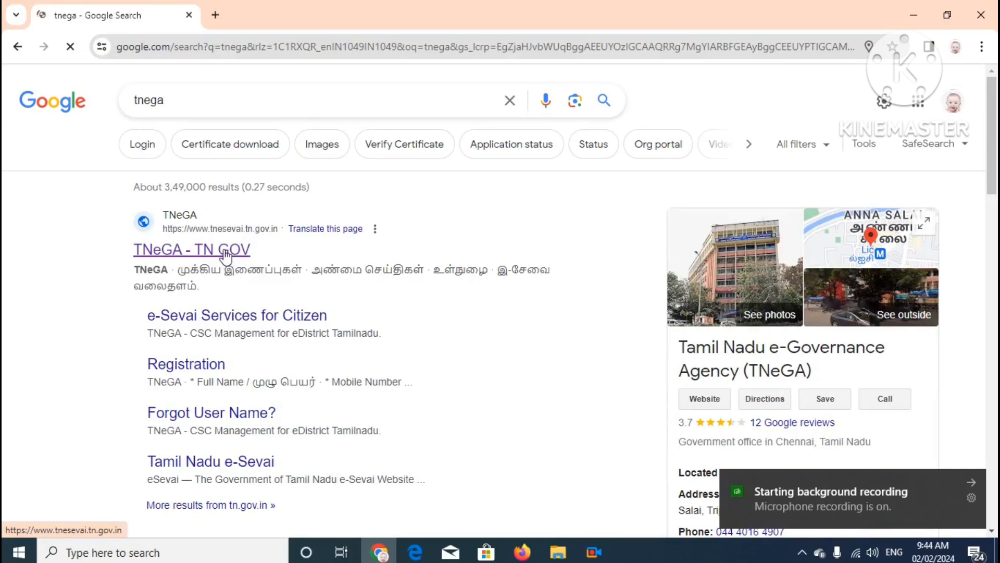
pyautogui.click(225, 252)
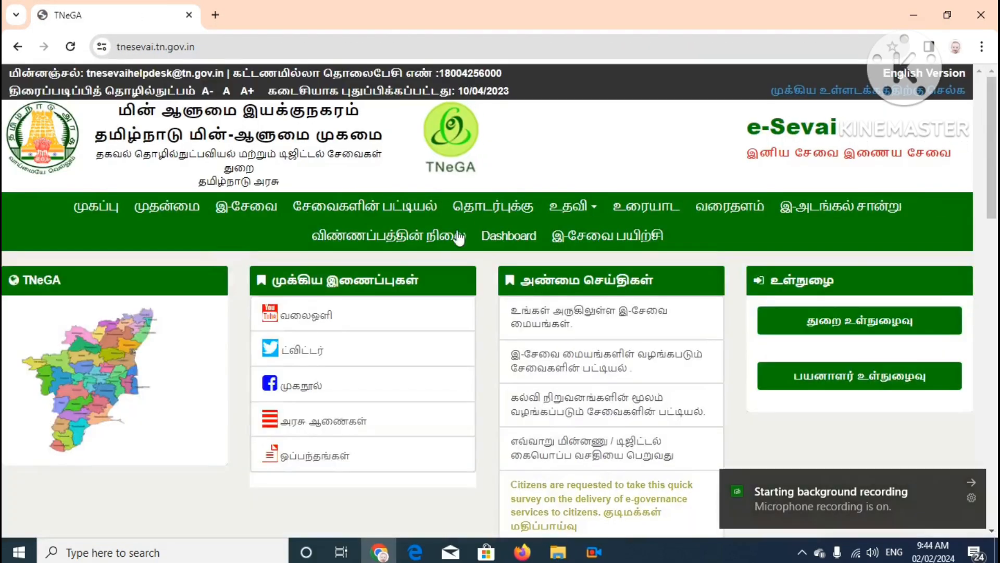
# Step: Open the citizen user login page and sign in with the user name, password and captcha code
pyautogui.scroll(-1, 921, 297)
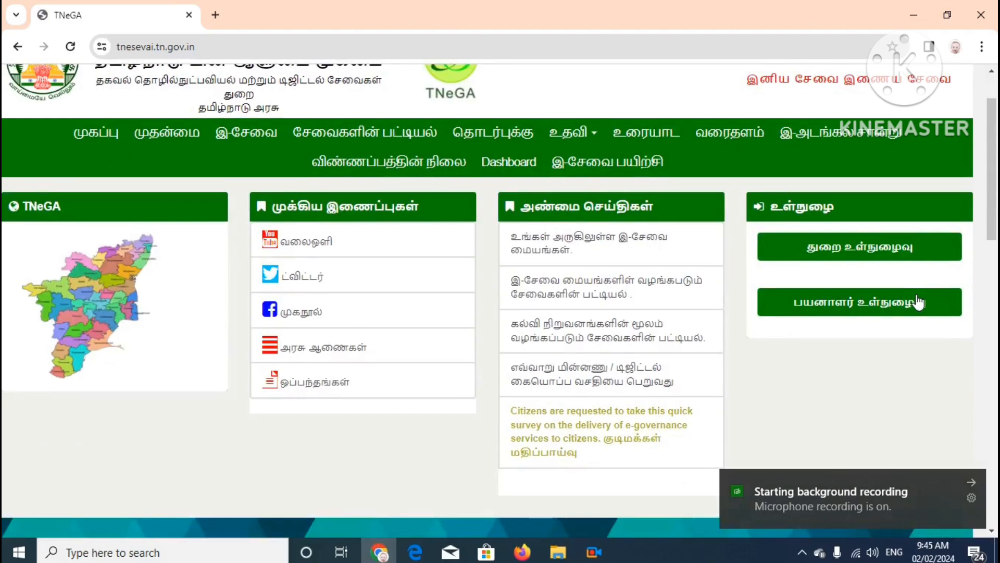
pyautogui.click(882, 316)
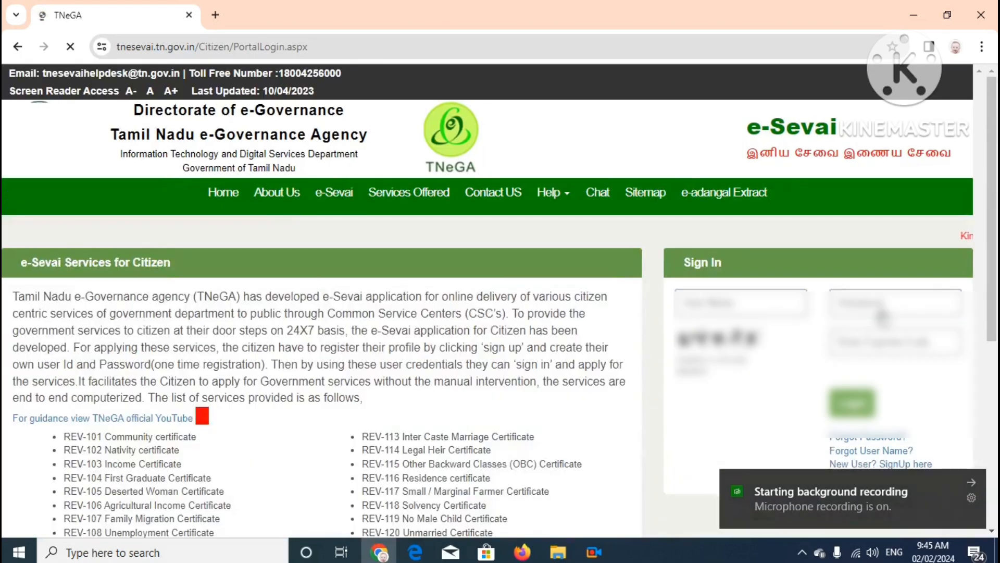
pyautogui.click(845, 345)
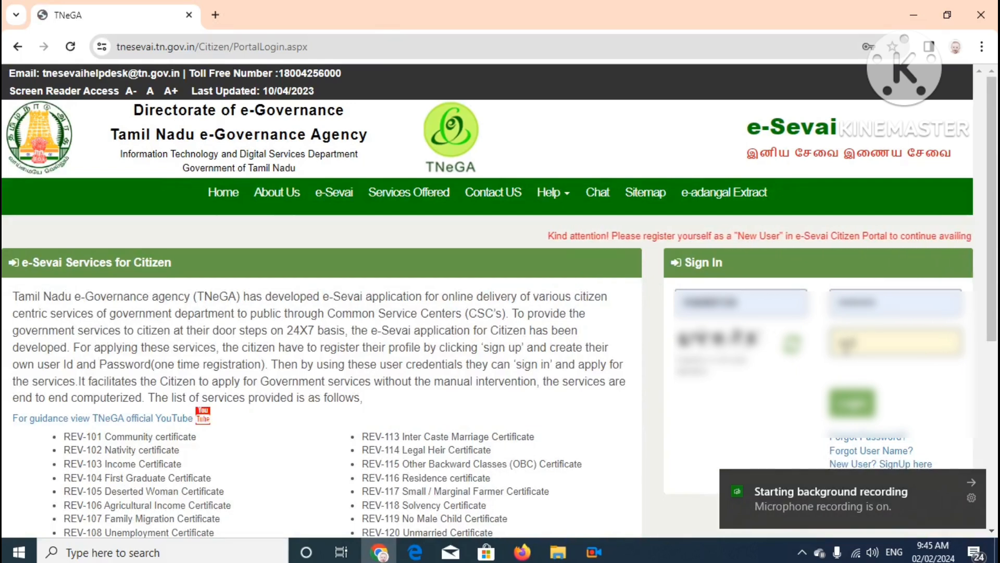
pyautogui.write('g')
pyautogui.press('Return')
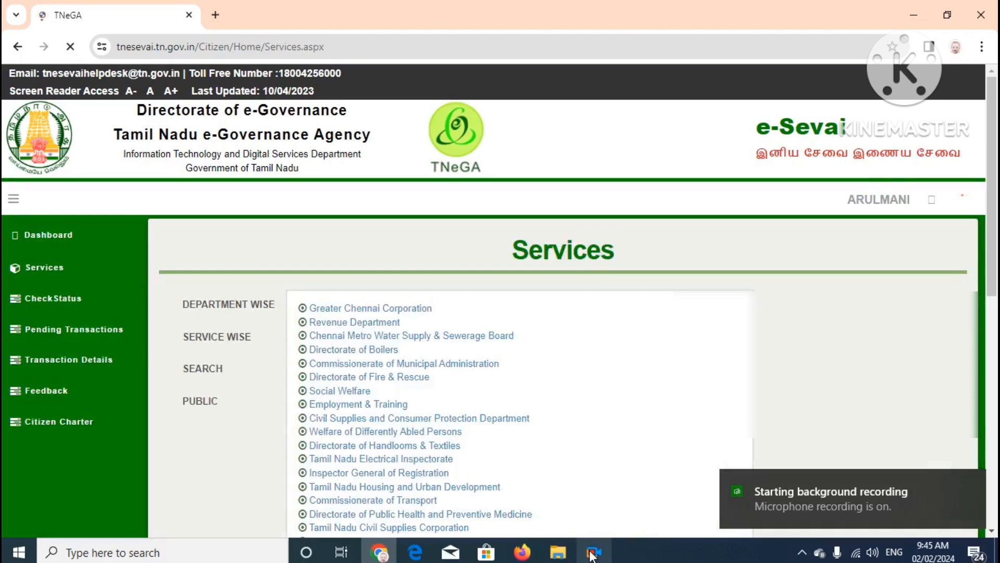
# Step: Open the "DSE-101 Issuance of PSTM Certificate for Govt Schools" service under Commissionerate of School Education and maximize its form window
pyautogui.scroll(-3, 572, 418)
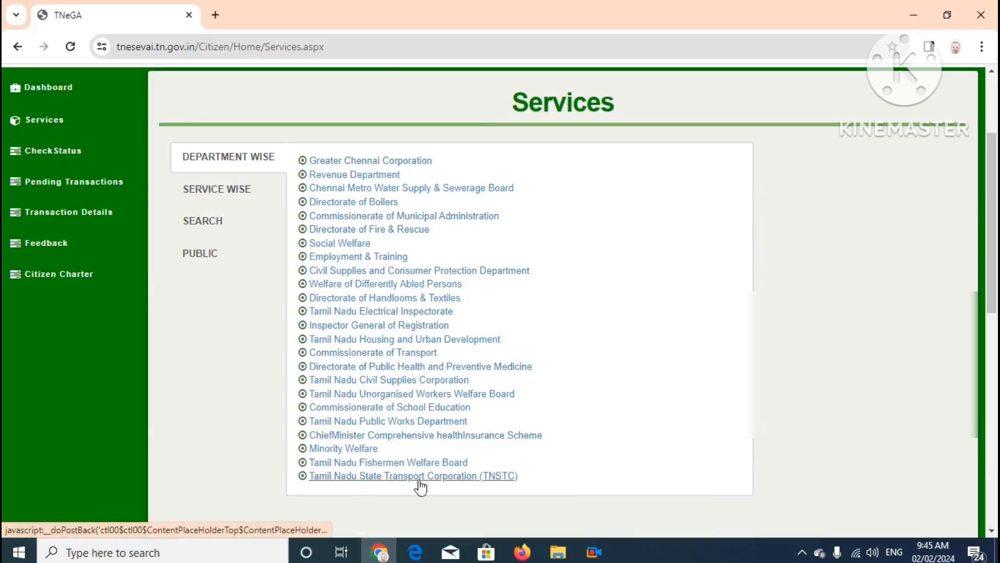
pyautogui.click(399, 411)
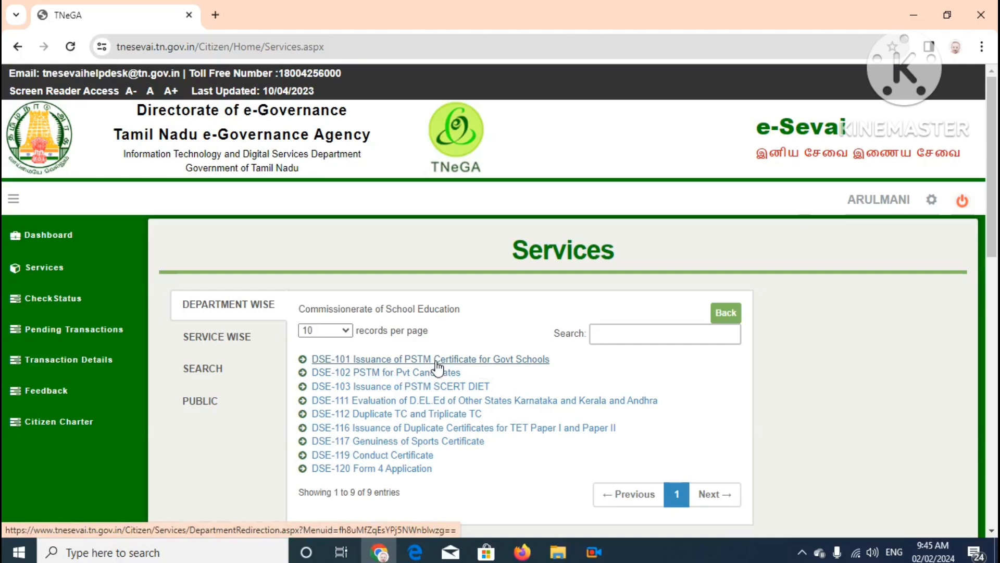
pyautogui.click(436, 361)
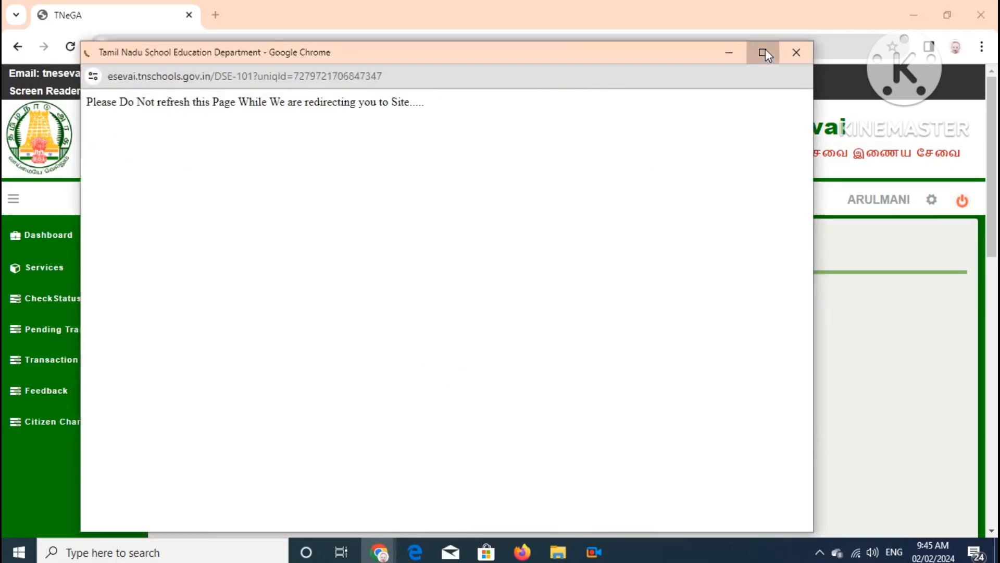
pyautogui.click(764, 53)
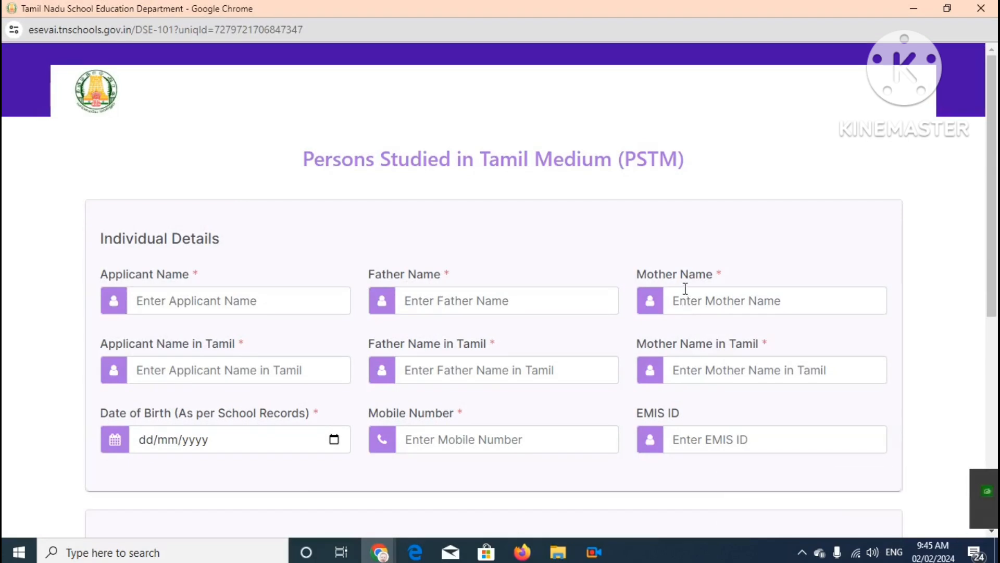
# Step: Review the Individual Details and School Details sections of the PSTM form, including the requirements for uploading the TC copy
pyautogui.scroll(-1, 130, 352)
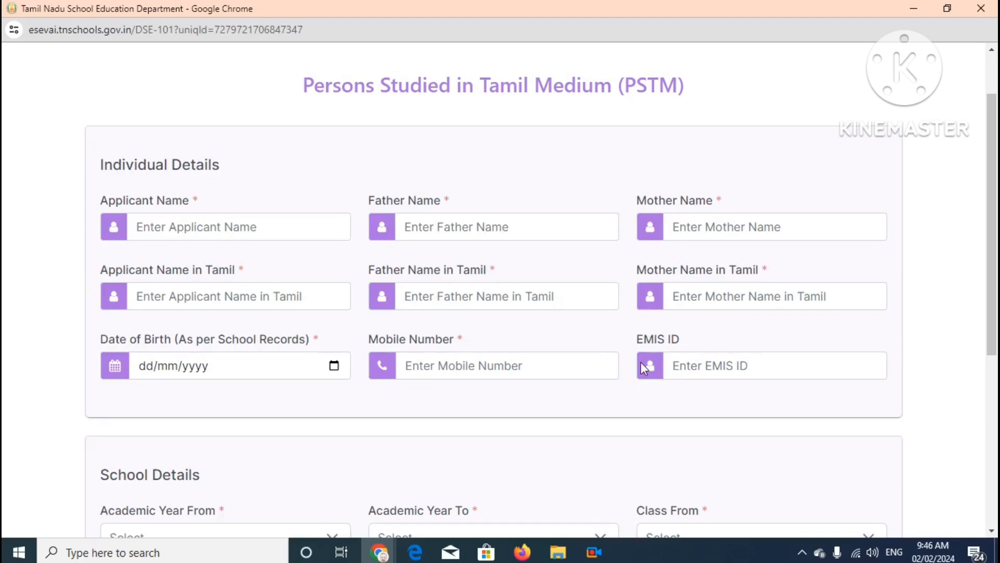
pyautogui.scroll(-3, 641, 362)
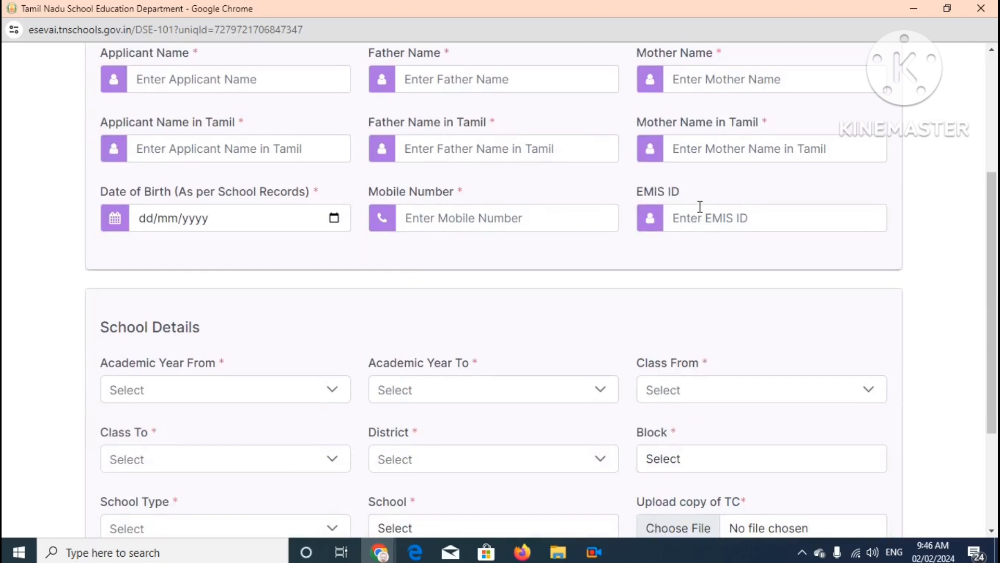
pyautogui.scroll(-3, 676, 210)
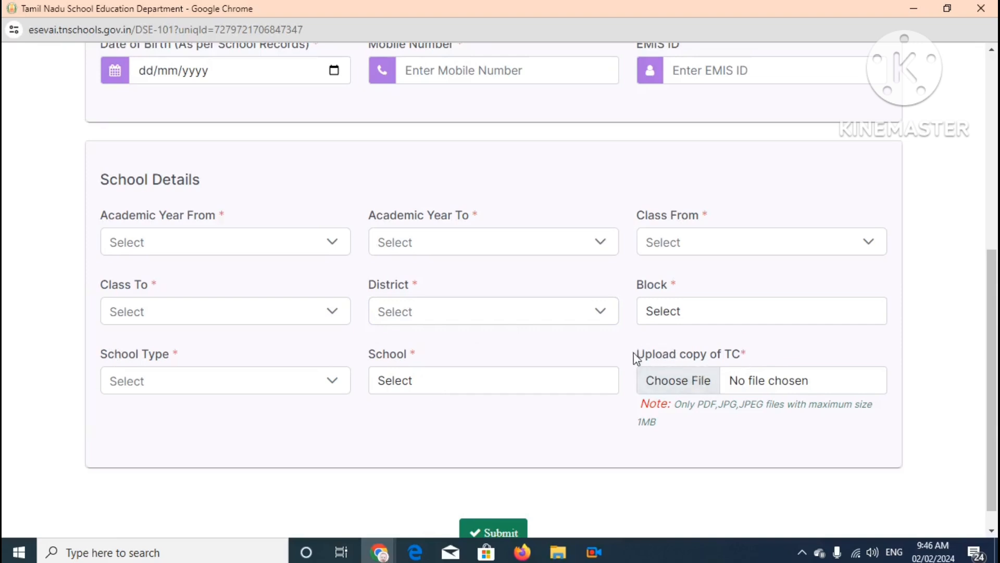
pyautogui.scroll(-1, 764, 353)
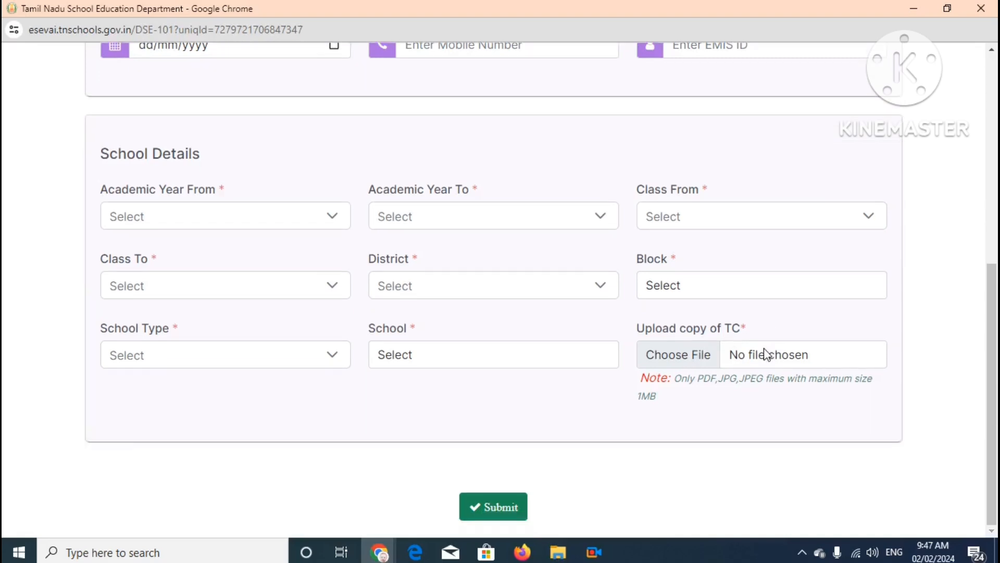
pyautogui.scroll(3, 766, 357)
pyautogui.click(766, 356)
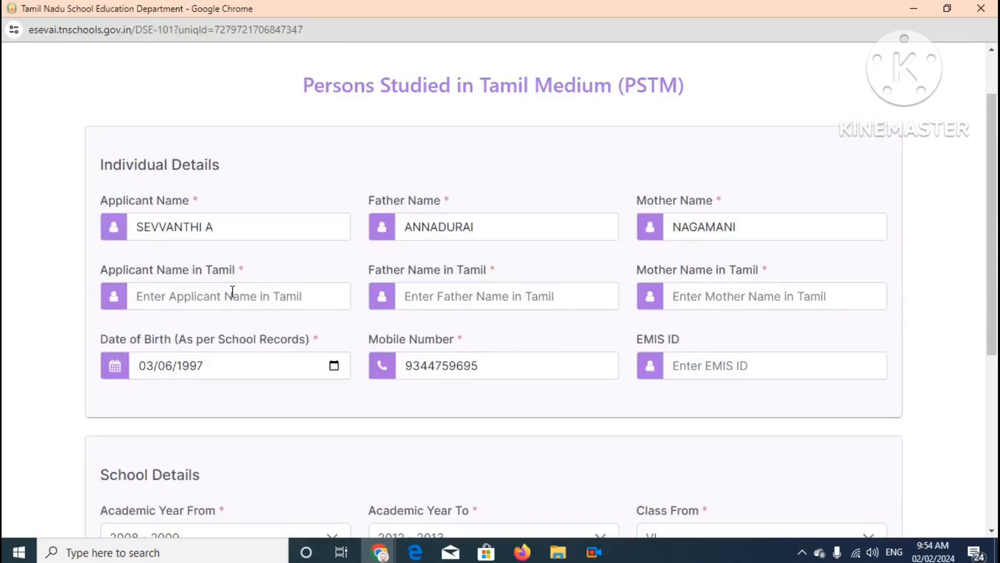
# Step: Copy the applicant's name in Tamil from the WhatsApp chat and paste it into the form's Applicant Name in Tamil field
pyautogui.click(232, 291)
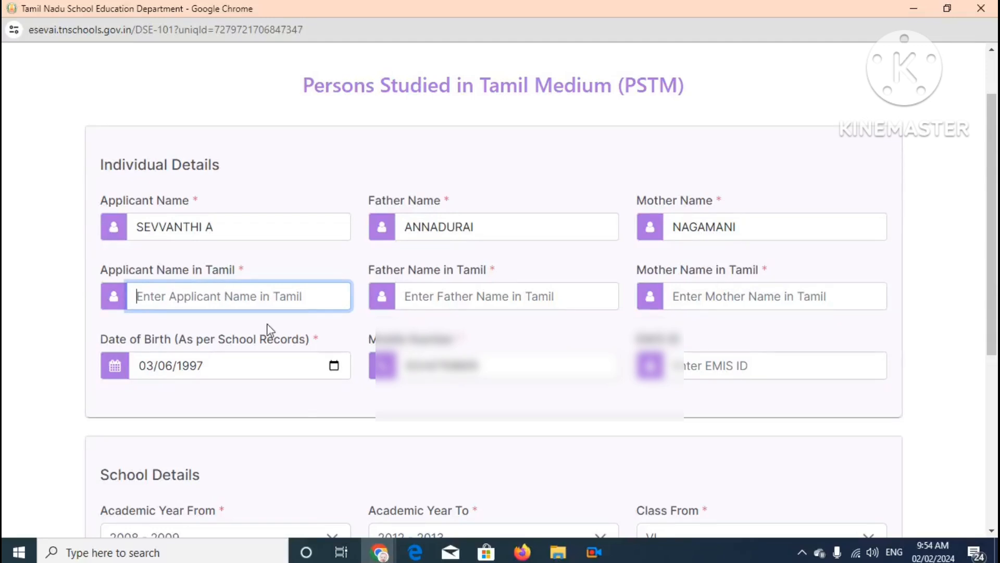
pyautogui.moveTo(382, 556)
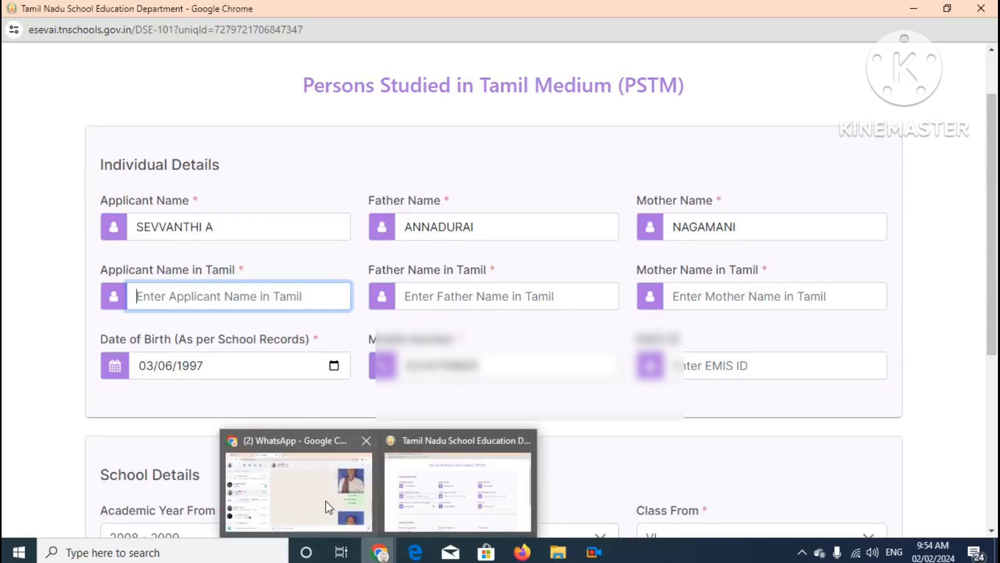
pyautogui.click(326, 501)
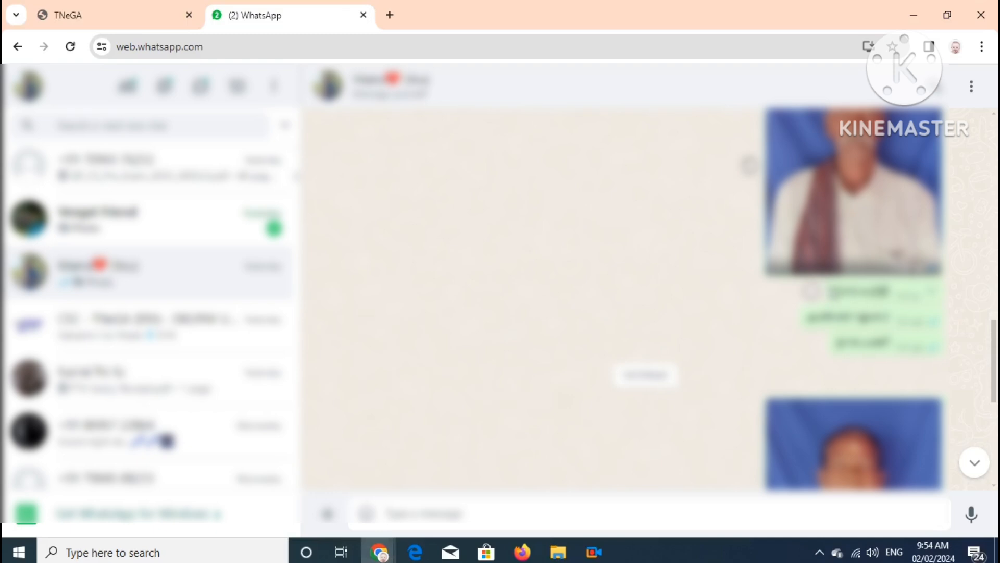
pyautogui.moveTo(832, 290); pyautogui.dragTo(886, 290)
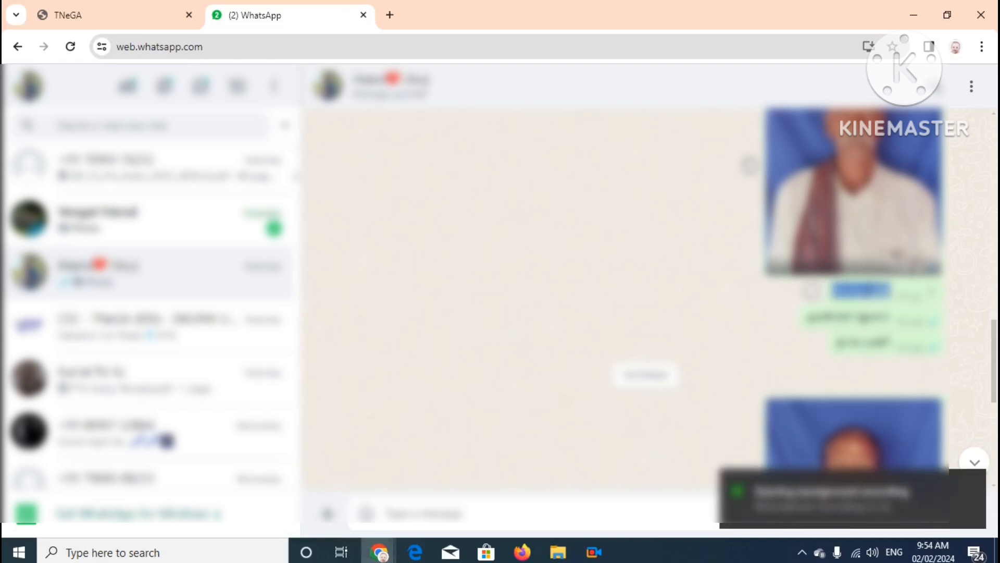
pyautogui.rightClick(864, 292)
pyautogui.click(709, 313)
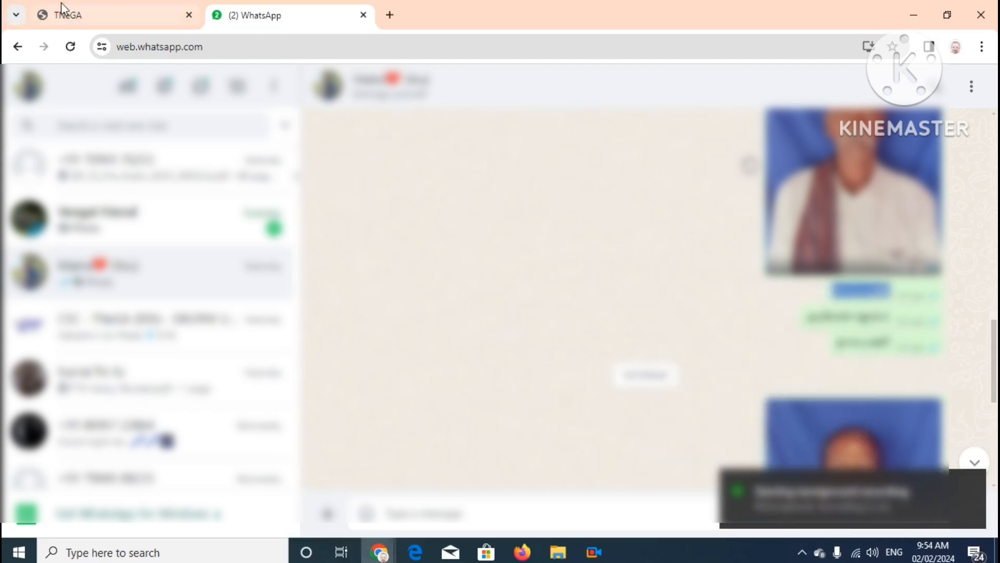
pyautogui.moveTo(379, 556)
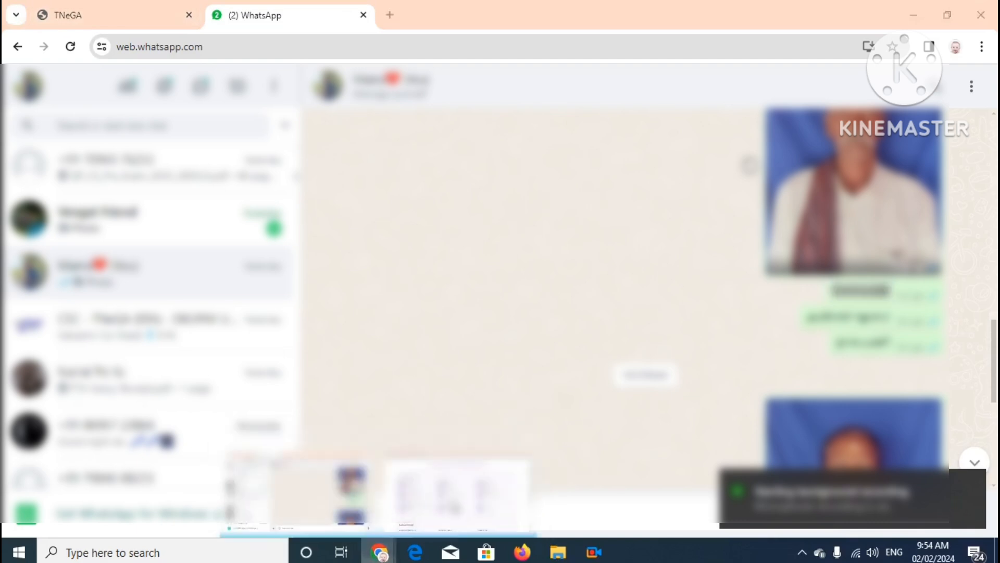
pyautogui.click(458, 474)
pyautogui.rightClick(159, 298)
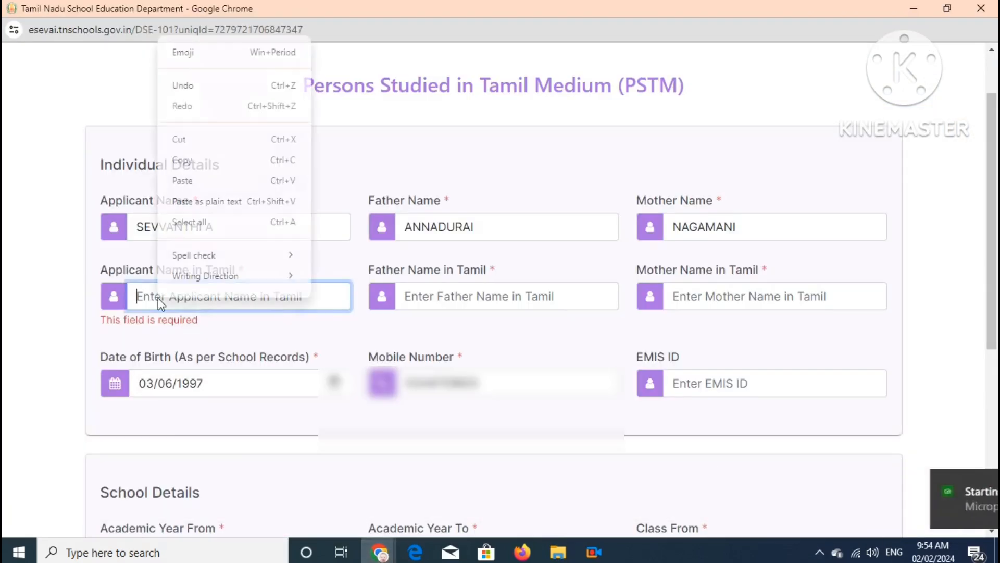
pyautogui.click(197, 180)
pyautogui.write('ஆ')
pyautogui.press('BackSpace')
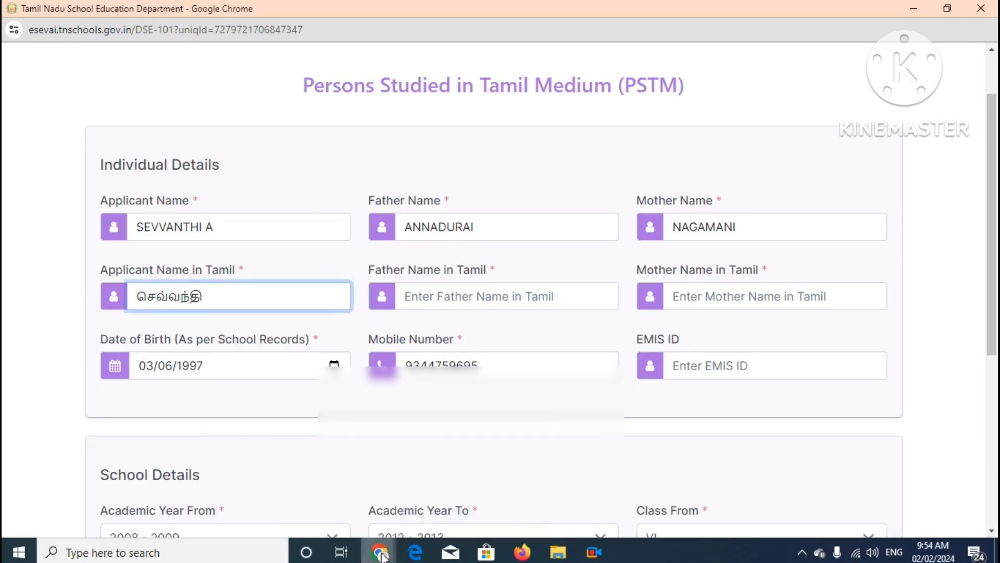
# Step: Copy the father's name in Tamil from the WhatsApp chat and paste it into the form's Father Name in Tamil field
pyautogui.moveTo(383, 552)
pyautogui.click(295, 481)
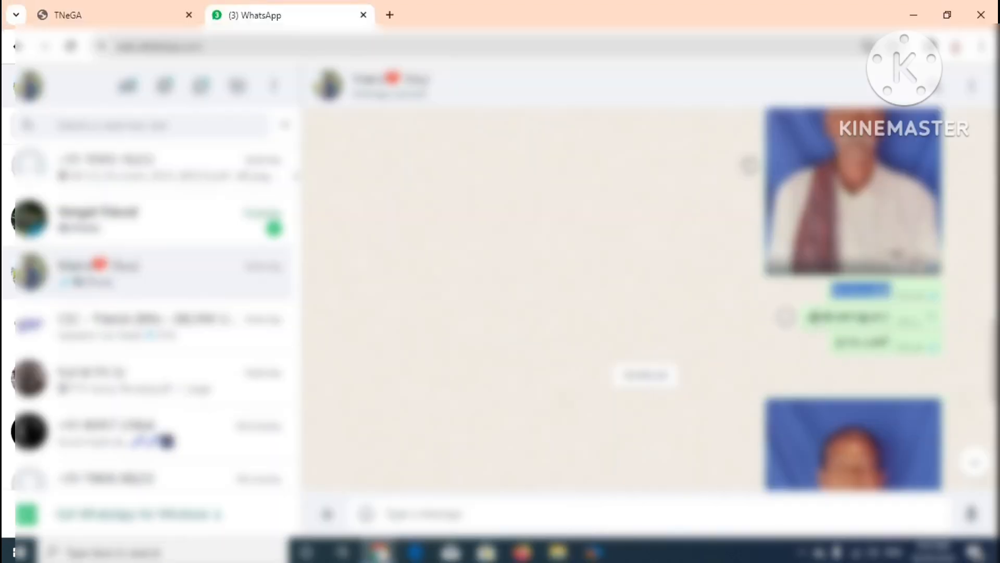
pyautogui.click(808, 323)
pyautogui.moveTo(805, 316); pyautogui.dragTo(892, 316)
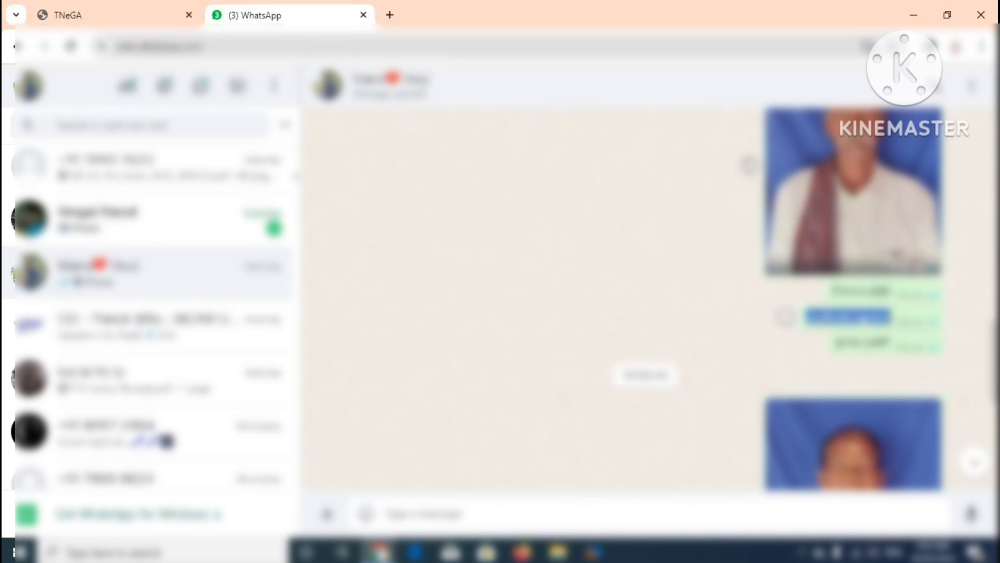
pyautogui.rightClick(785, 328)
pyautogui.click(785, 333)
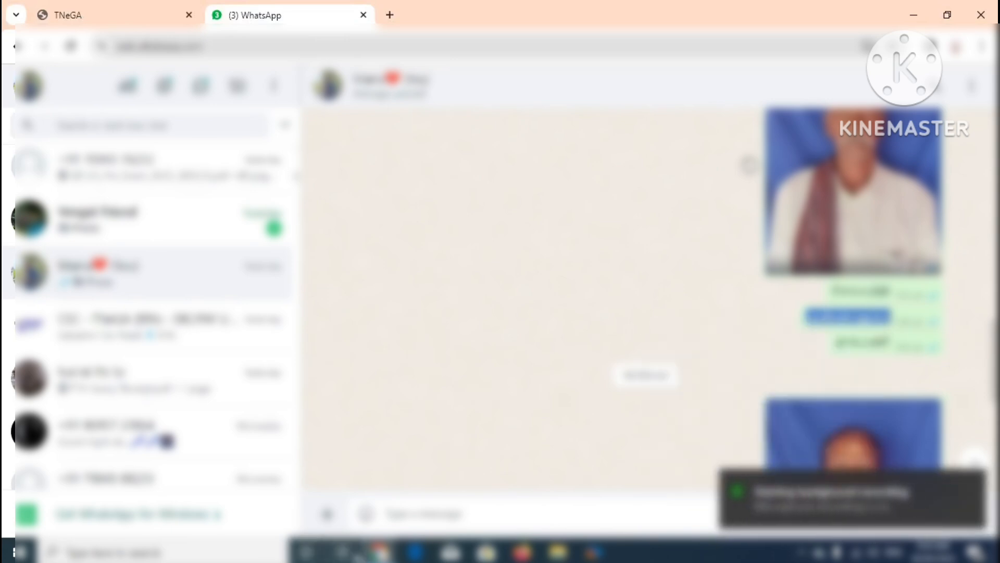
pyautogui.moveTo(377, 551)
pyautogui.click(458, 492)
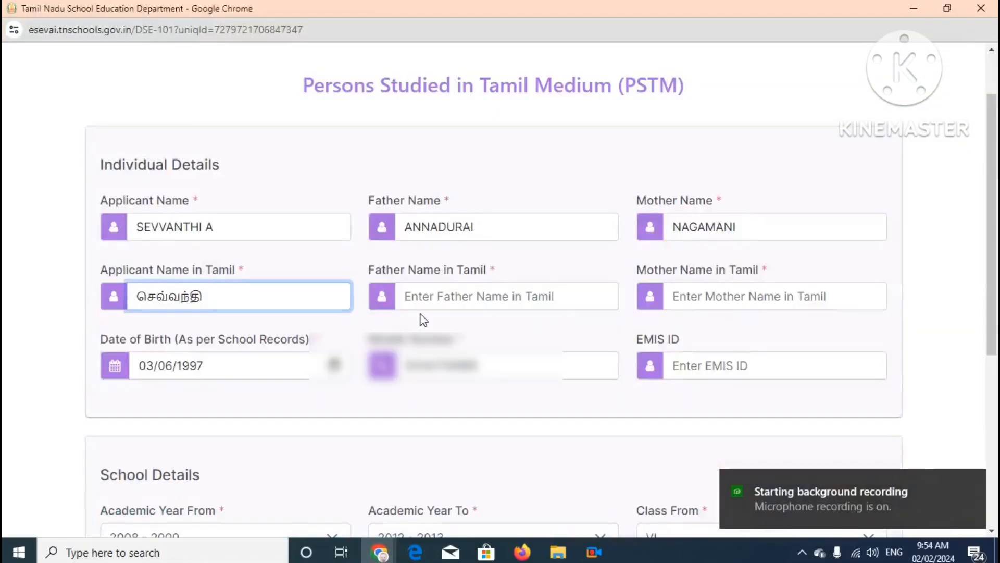
pyautogui.rightClick(423, 298)
pyautogui.click(458, 179)
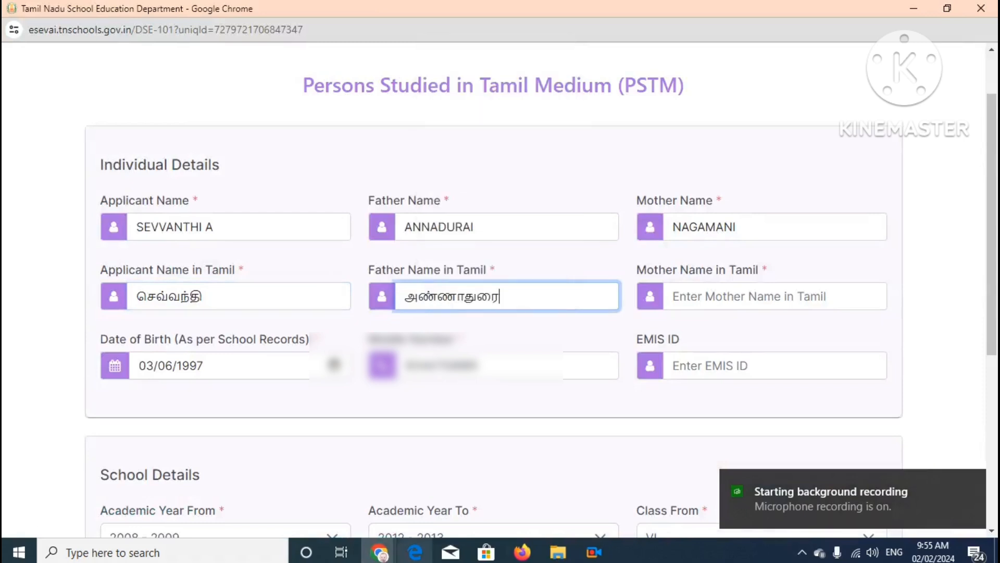
# Step: Copy the mother's name in Tamil from the WhatsApp chat and paste it into the form's Mother Name in Tamil field
pyautogui.moveTo(375, 555)
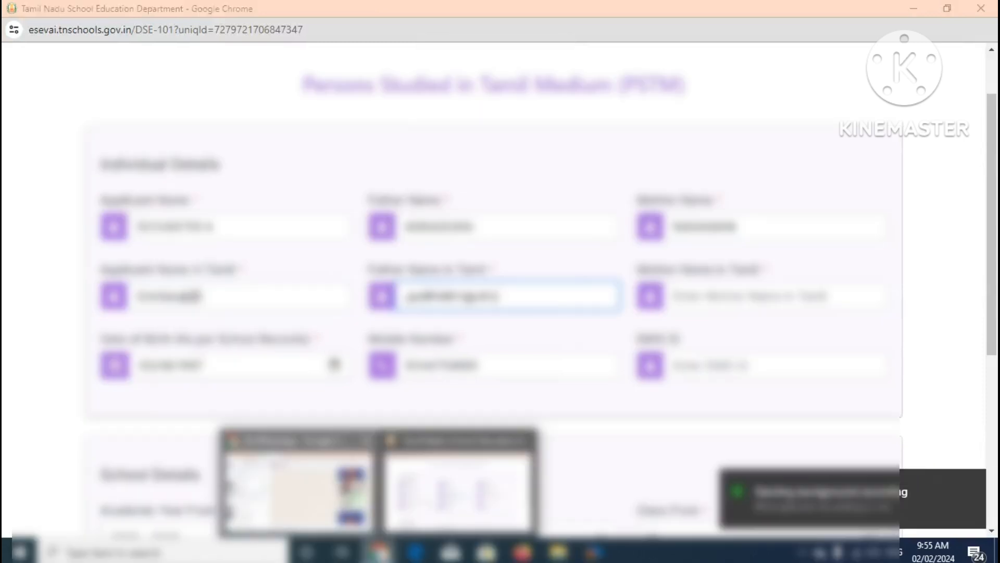
pyautogui.click(291, 469)
pyautogui.doubleClick(862, 342)
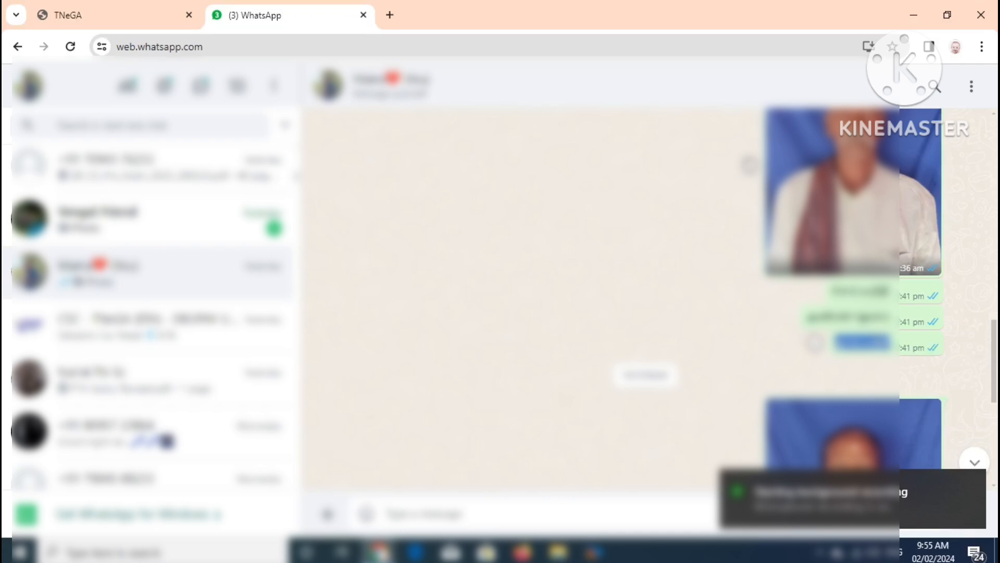
pyautogui.rightClick(876, 344)
pyautogui.click(701, 357)
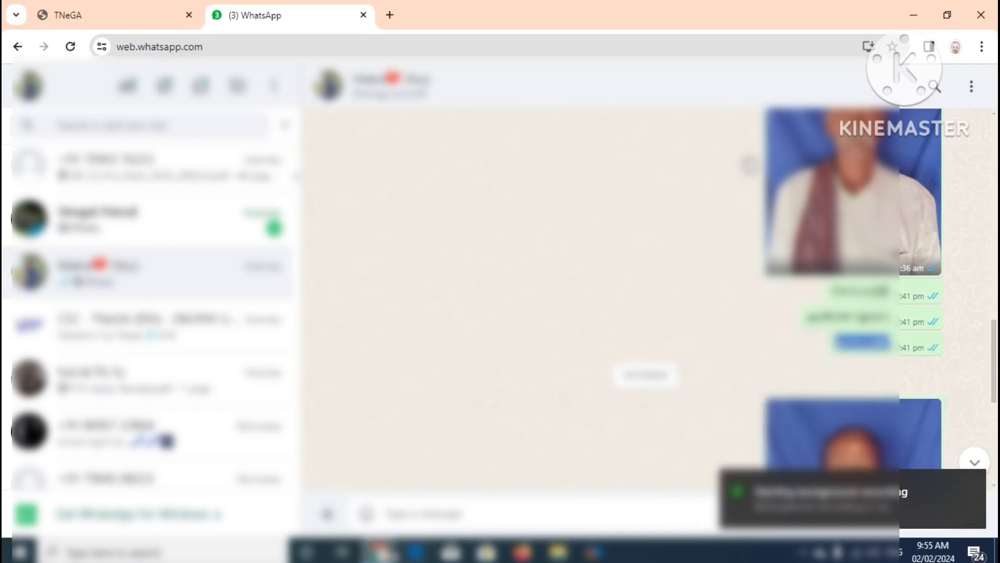
pyautogui.moveTo(375, 555)
pyautogui.click(451, 485)
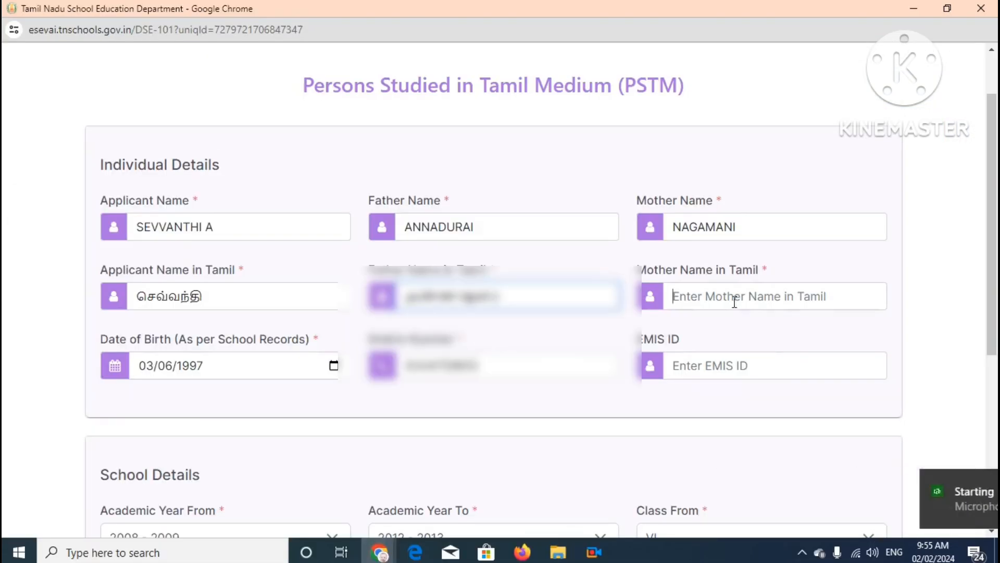
pyautogui.rightClick(732, 299)
pyautogui.click(754, 180)
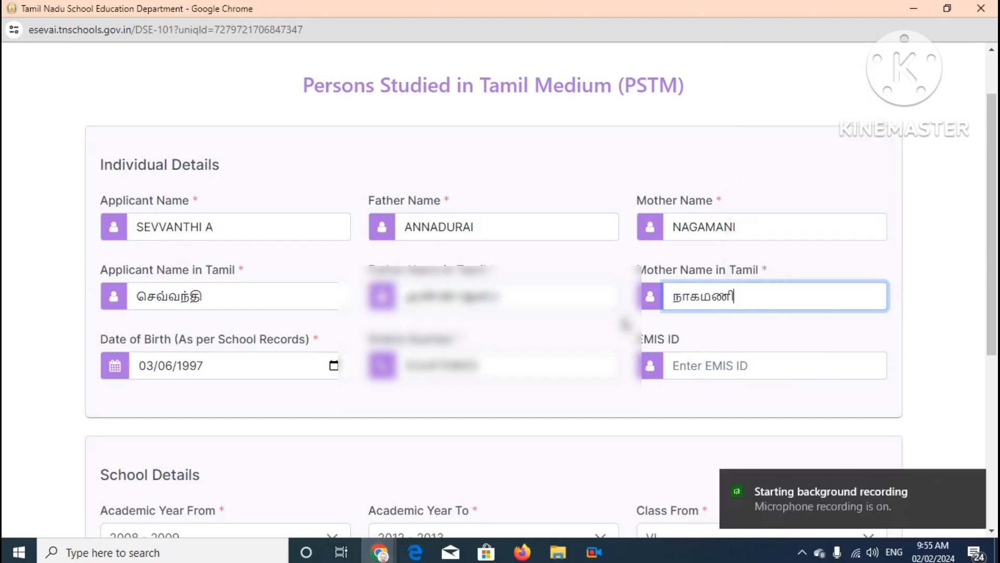
# Step: Select Government as the School Type in the School Details section
pyautogui.scroll(-1, 367, 408)
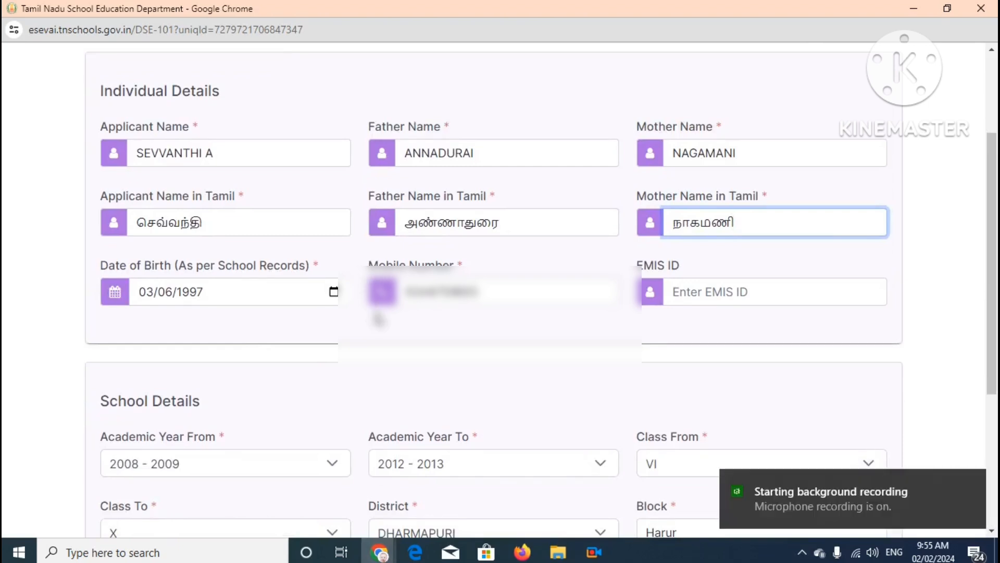
pyautogui.scroll(-4, 379, 319)
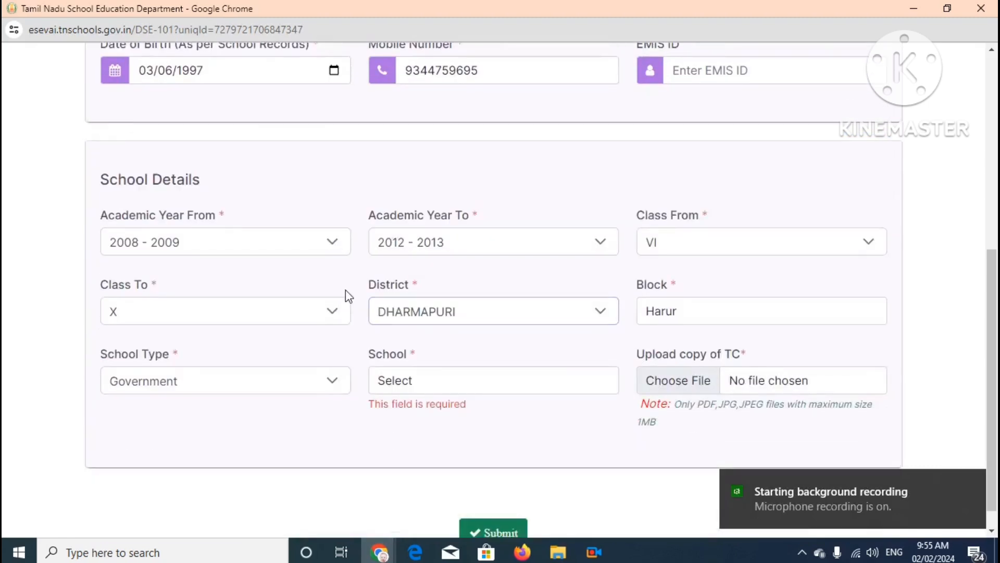
pyautogui.scroll(-1, 345, 290)
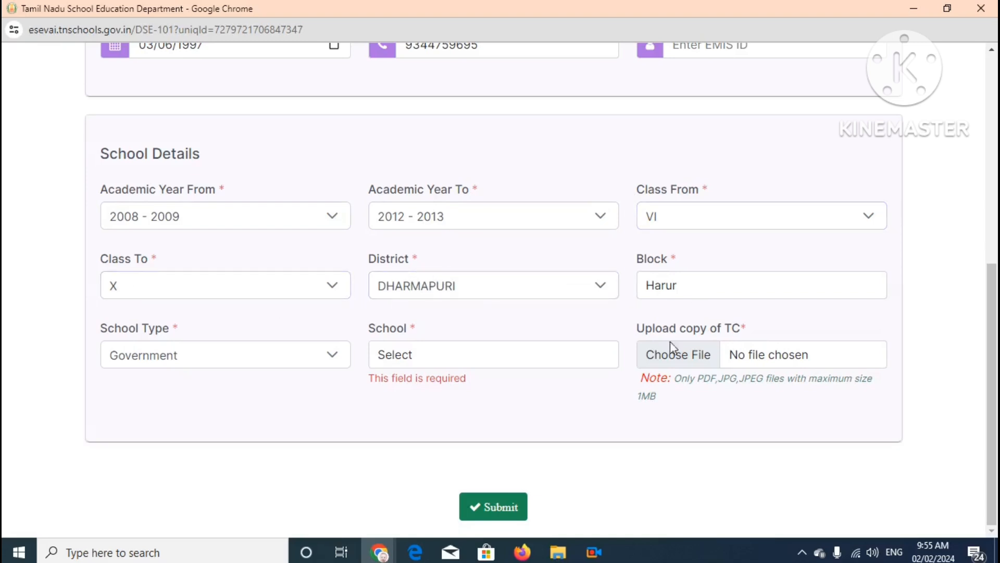
pyautogui.click(150, 363)
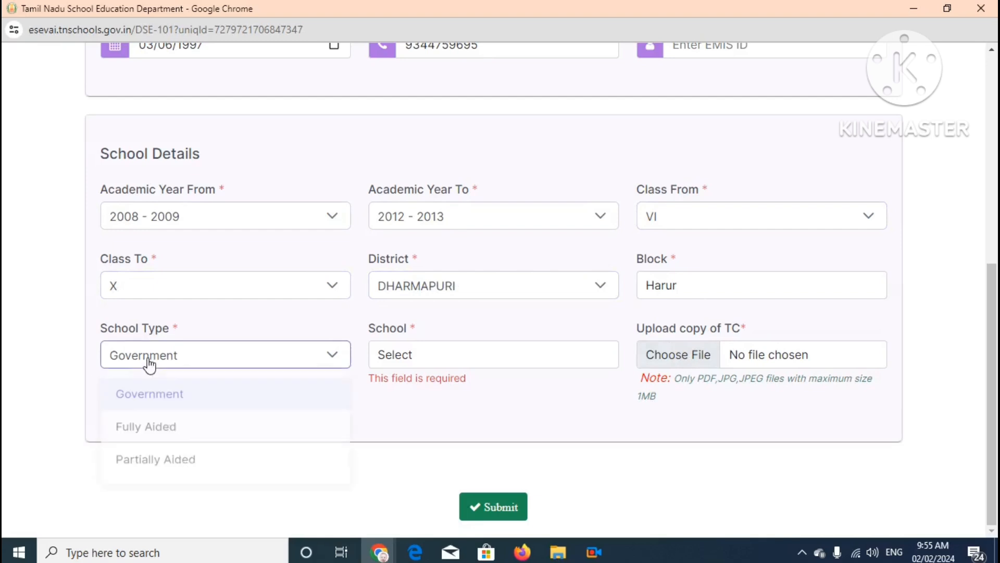
pyautogui.click(167, 407)
# Step: Choose GHS KEERAIPATTI as the school in the School Details section
pyautogui.click(409, 348)
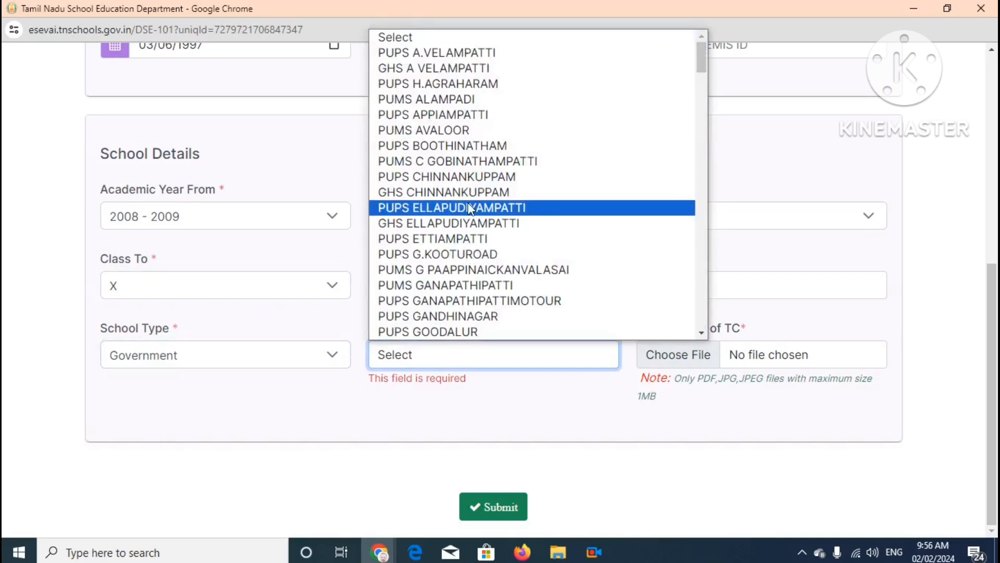
pyautogui.scroll(-5, 471, 208)
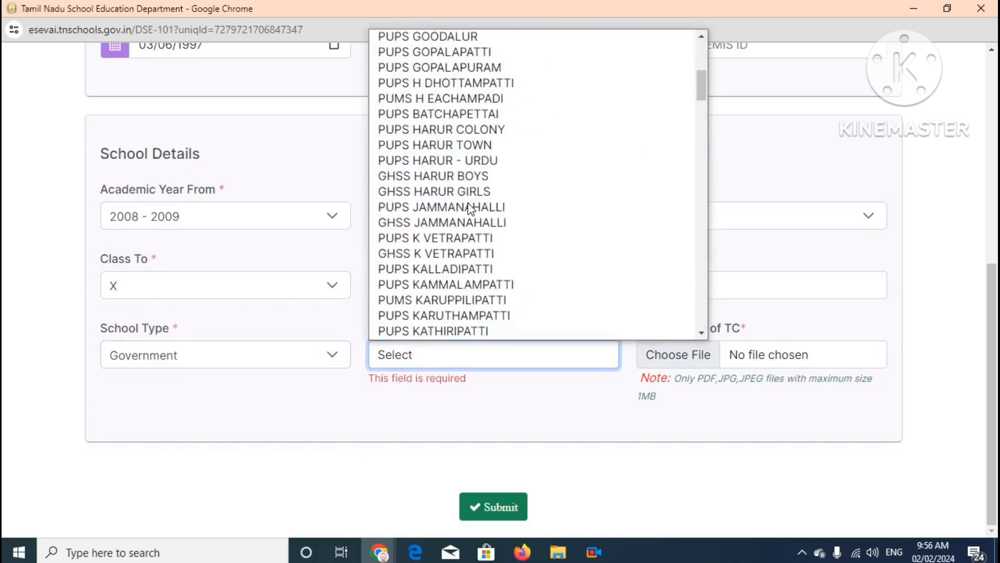
pyautogui.scroll(5, 471, 209)
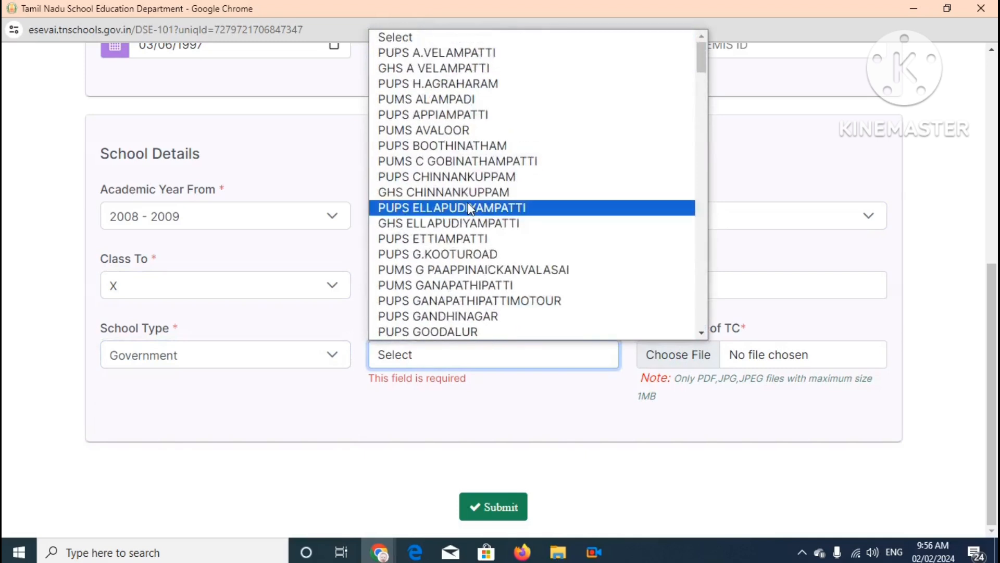
pyautogui.scroll(-10, 471, 208)
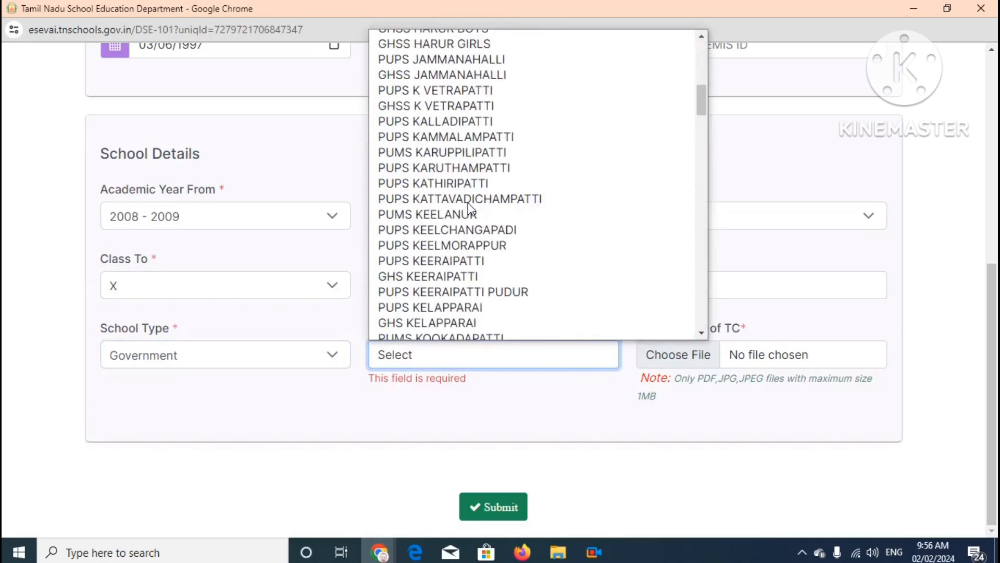
pyautogui.click(471, 263)
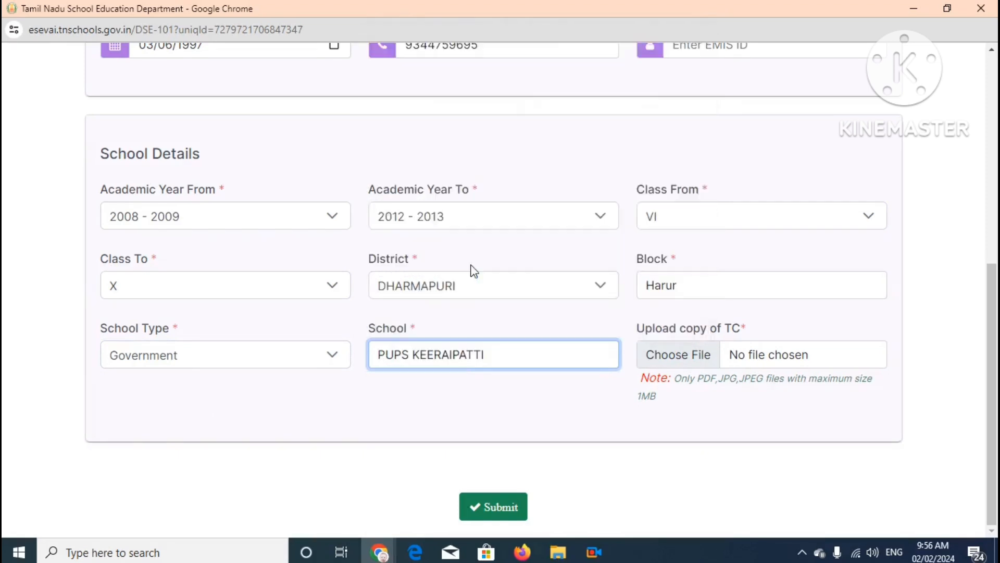
pyautogui.click(442, 351)
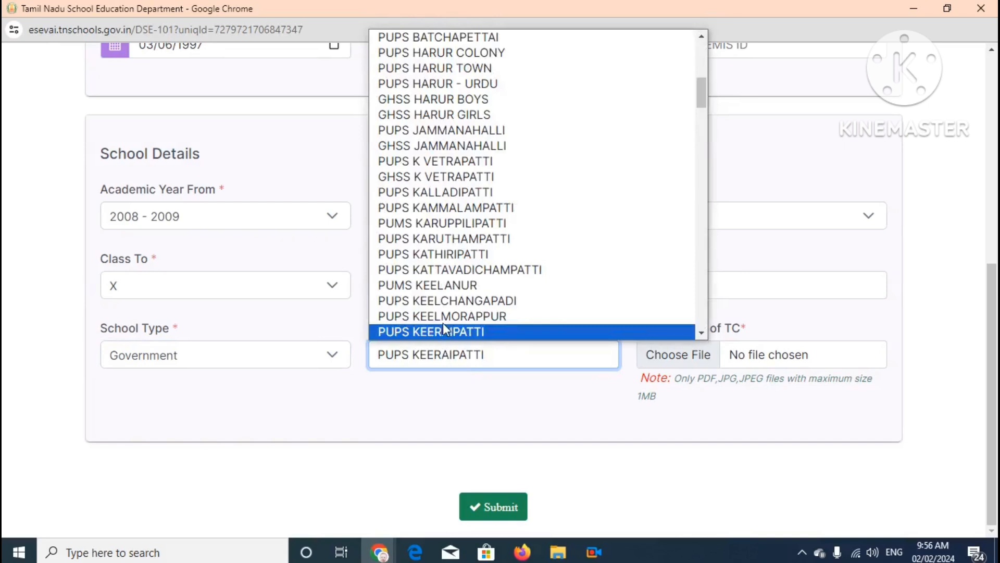
pyautogui.scroll(-3, 443, 323)
pyautogui.click(446, 199)
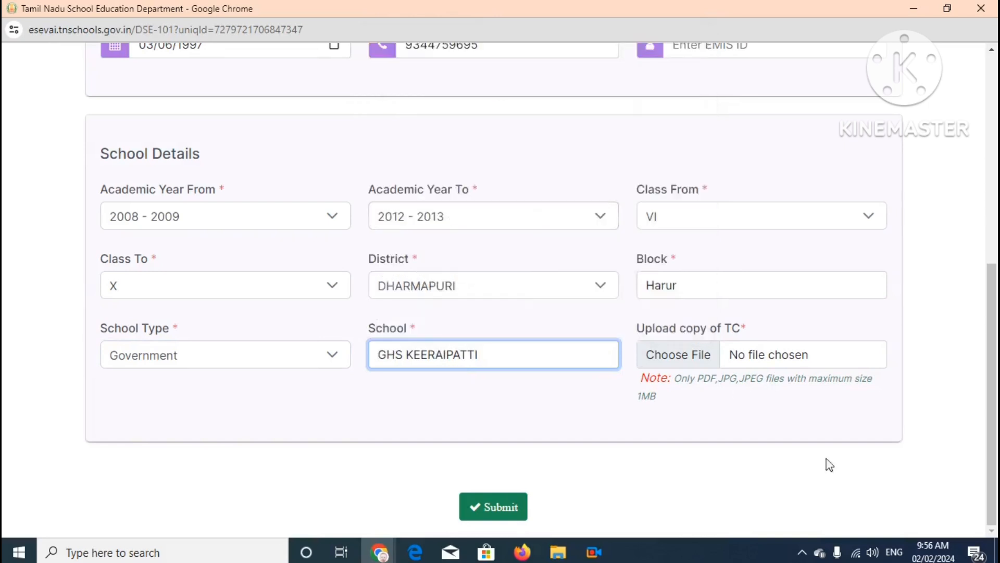
# Step: Upload the WIFE_10_MA..._LIST[1].pdf file as the TC copy from the Wife folder in the OnePlus Nord CE 2 phone's internal shared storage
pyautogui.click(688, 356)
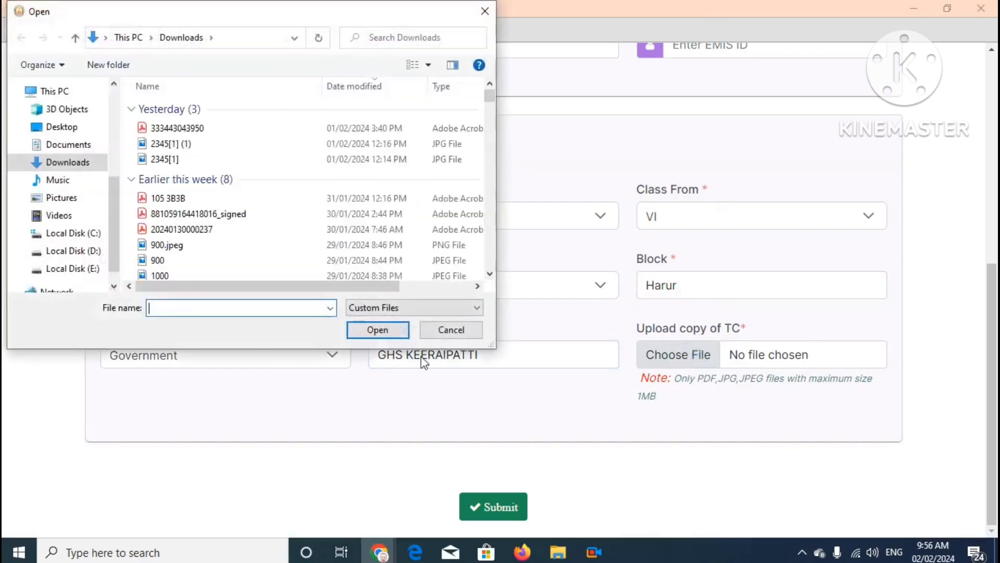
pyautogui.scroll(-1, 66, 236)
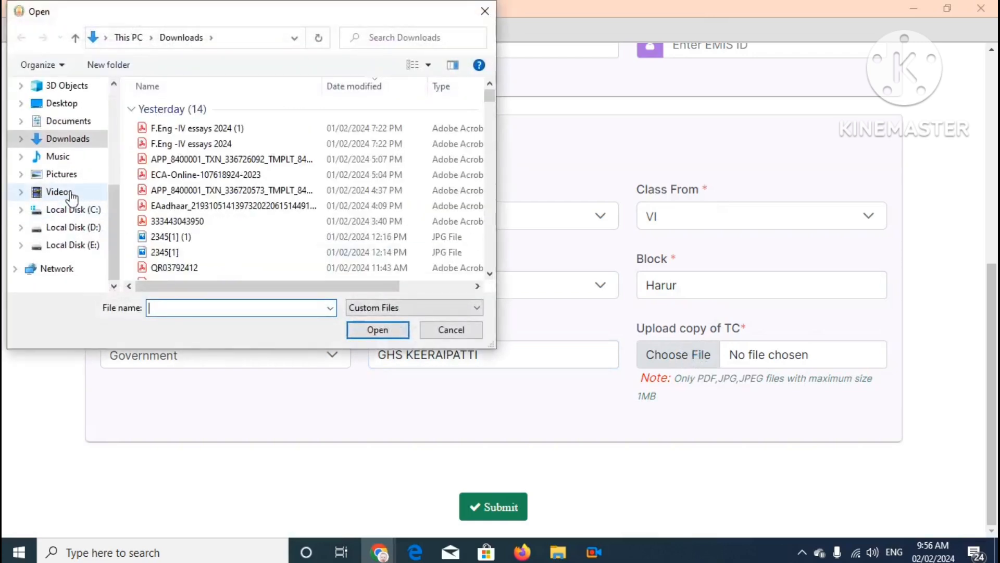
pyautogui.scroll(2, 71, 198)
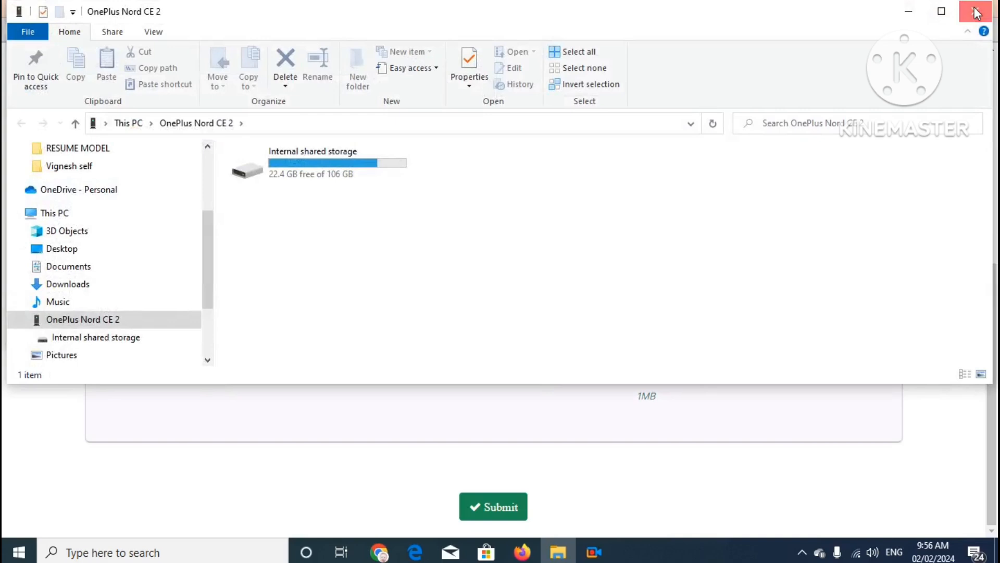
pyautogui.click(975, 11)
pyautogui.click(73, 221)
pyautogui.doubleClick(206, 103)
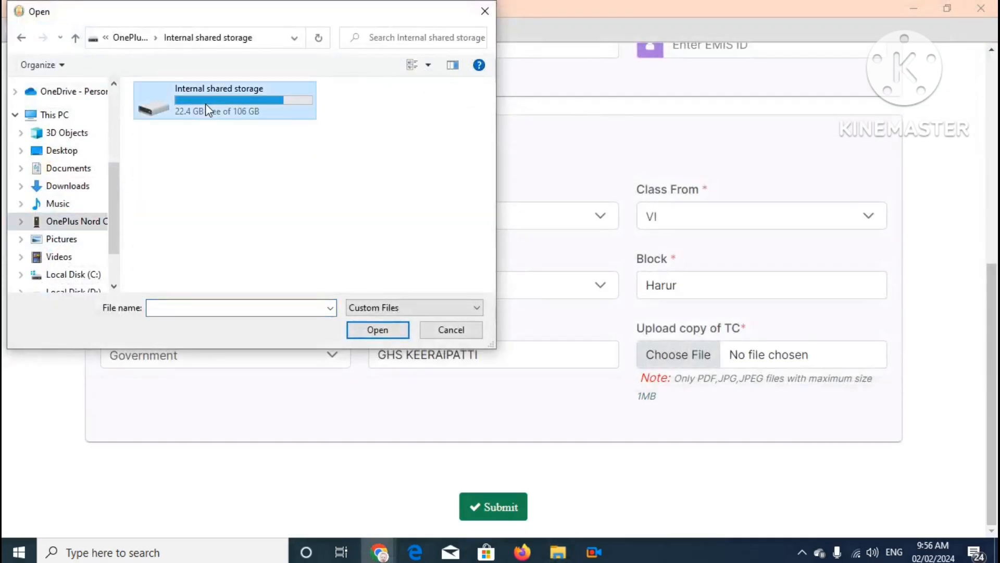
pyautogui.scroll(-6, 213, 203)
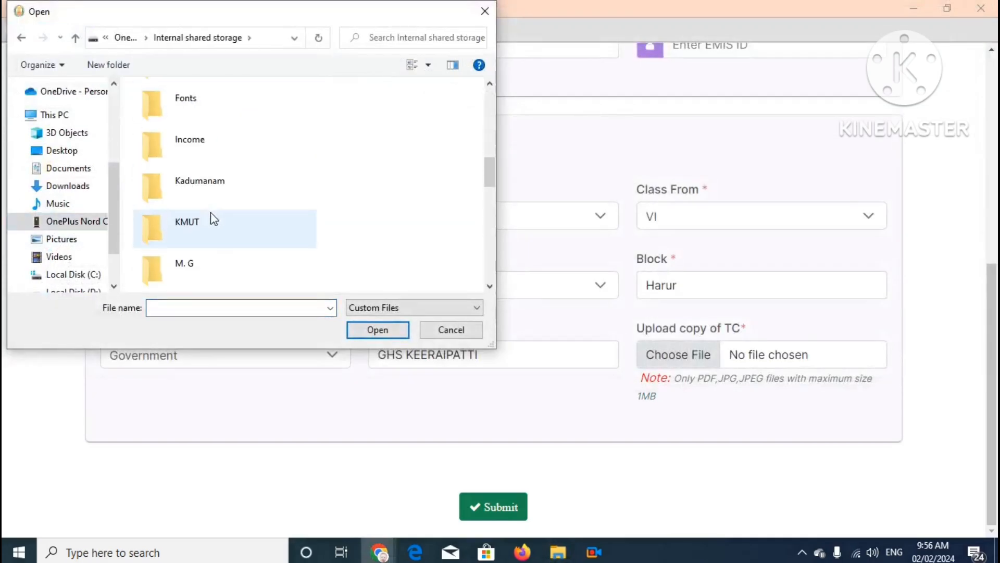
pyautogui.scroll(-6, 212, 219)
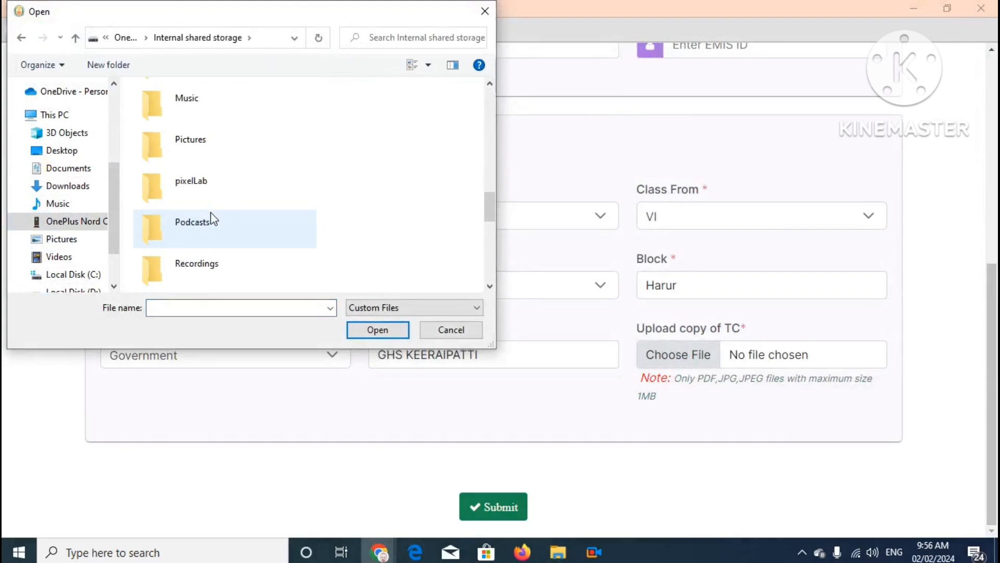
pyautogui.scroll(-6, 211, 219)
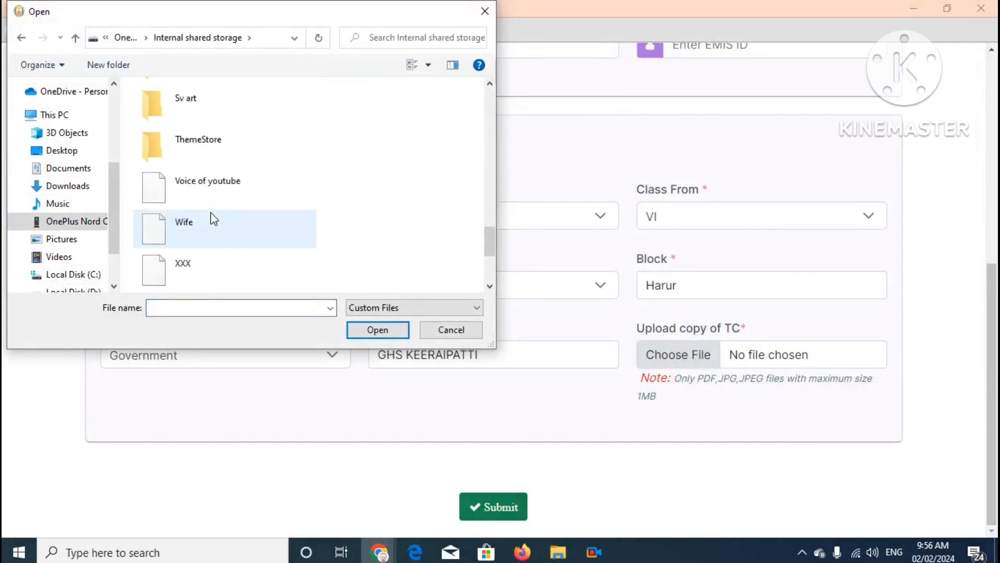
pyautogui.doubleClick(211, 219)
pyautogui.doubleClick(220, 94)
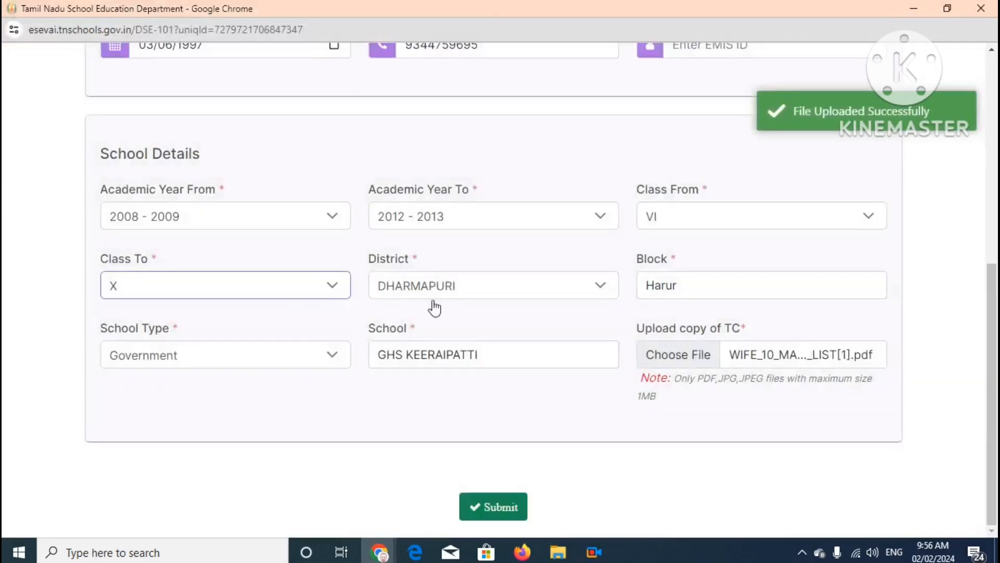
# Step: Submit the completed PSTM application form and confirm the submission
pyautogui.click(479, 505)
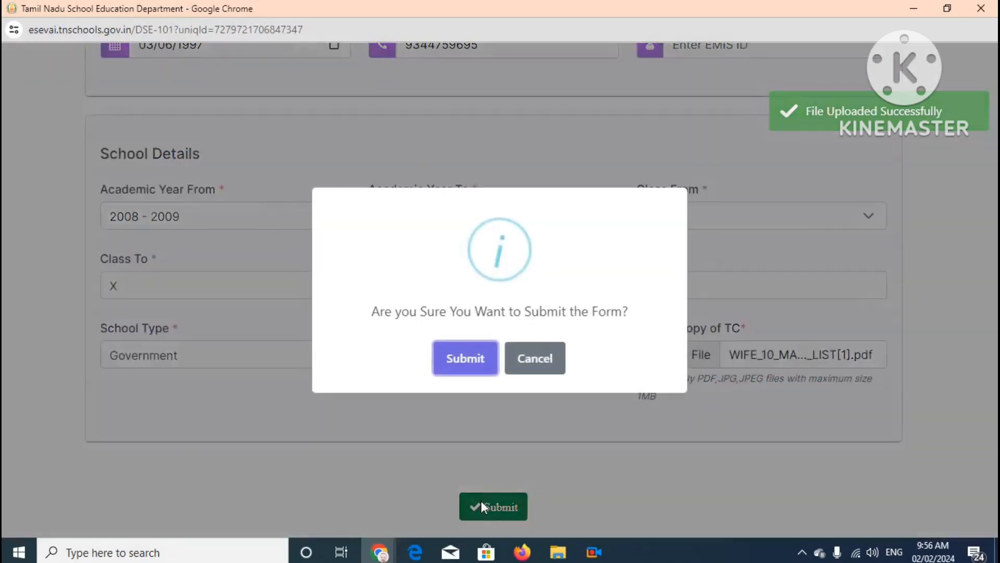
pyautogui.click(466, 358)
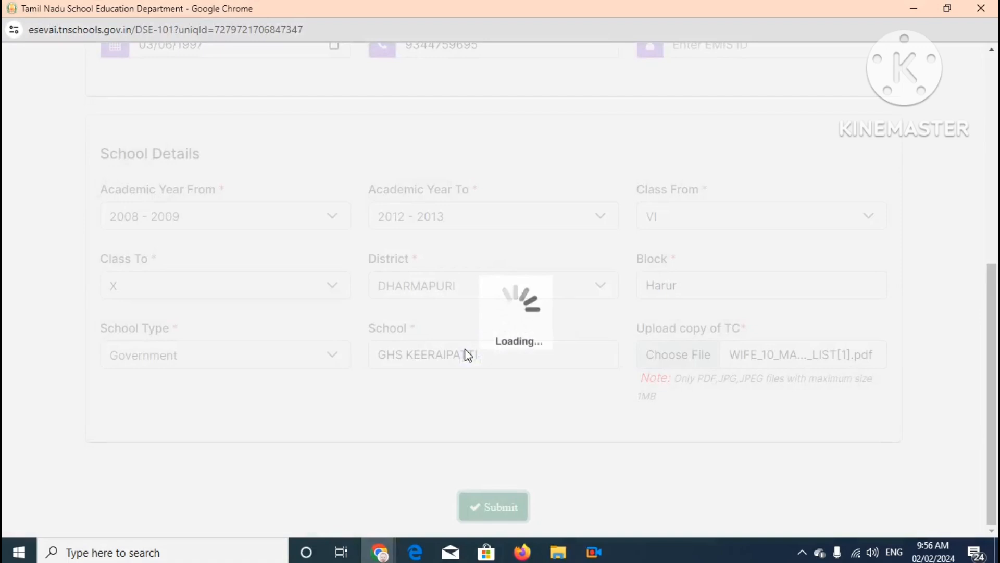
pyautogui.scroll(4, 465, 350)
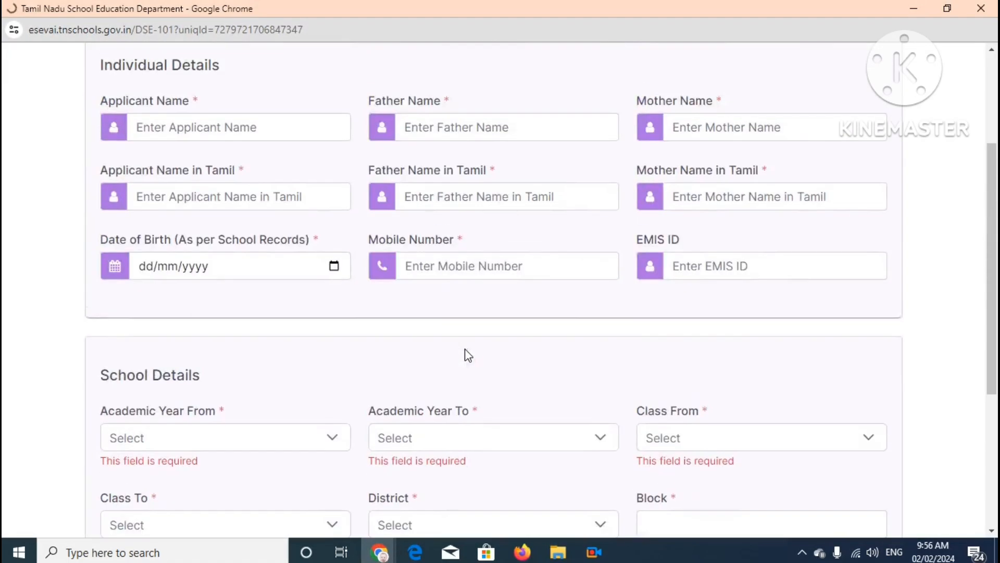
pyautogui.scroll(-3, 467, 354)
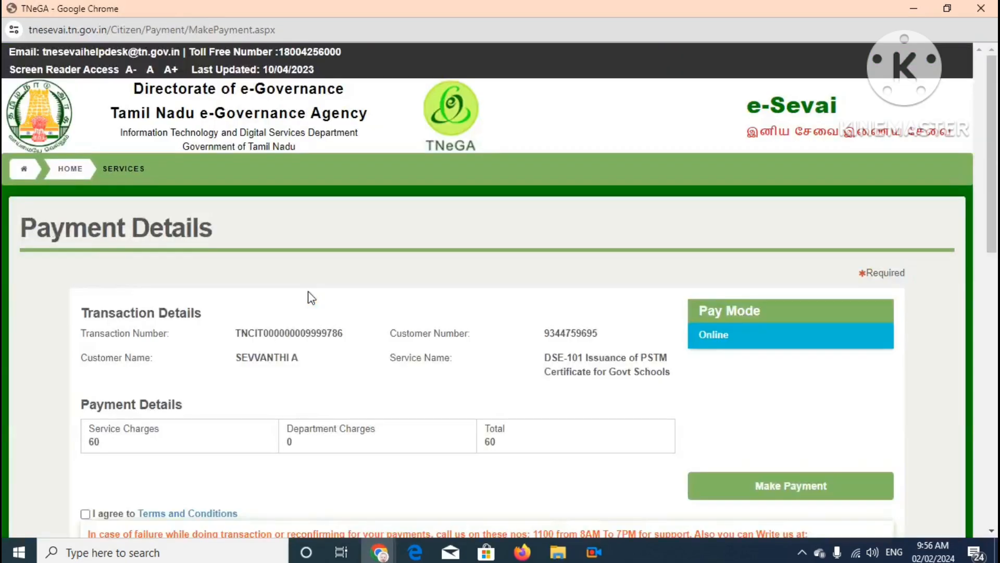
# Step: Agree to the payment terms and conditions and proceed to the BillDesk payment page with QR as the payment method
pyautogui.scroll(-4, 308, 294)
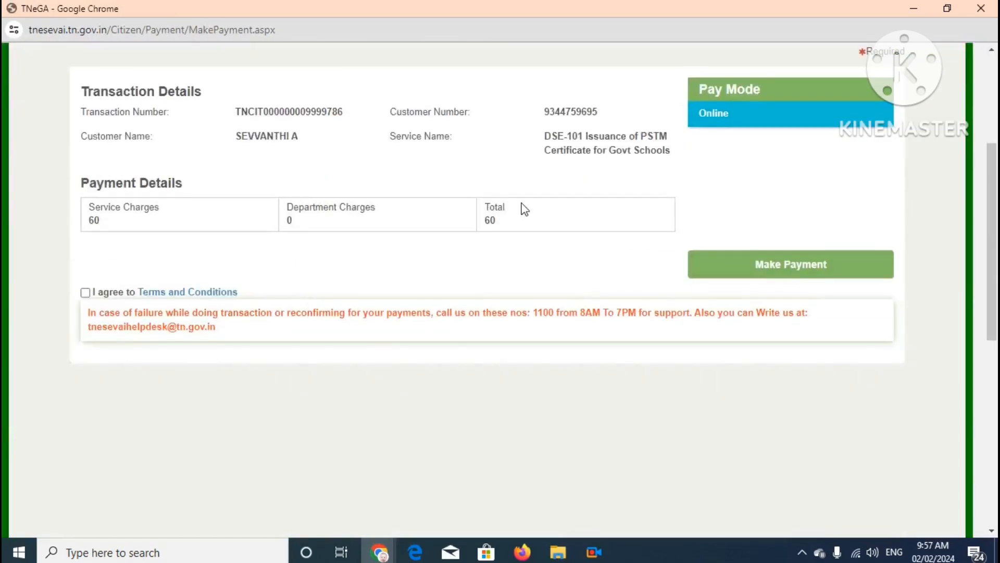
pyautogui.scroll(2, 524, 209)
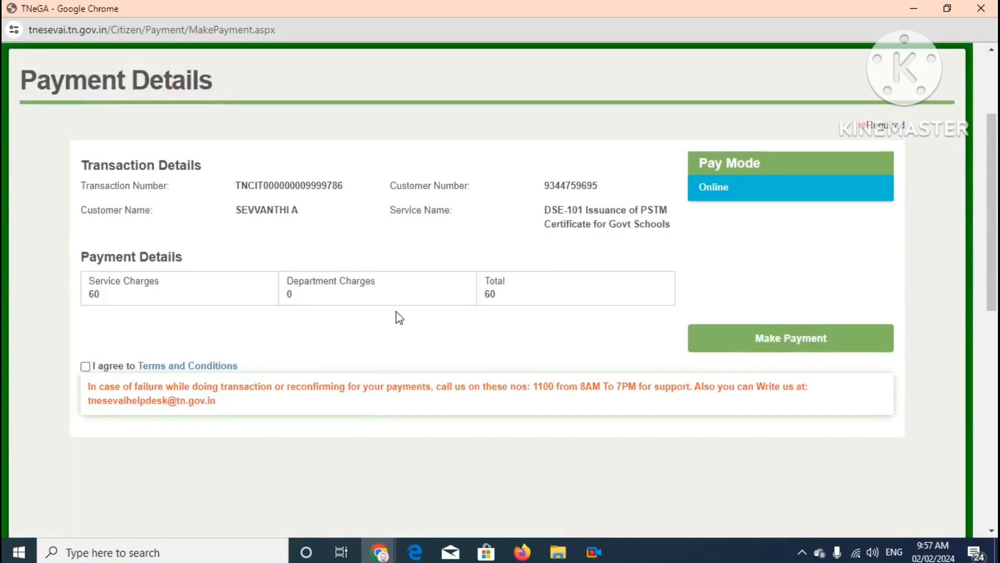
pyautogui.click(85, 366)
pyautogui.click(800, 340)
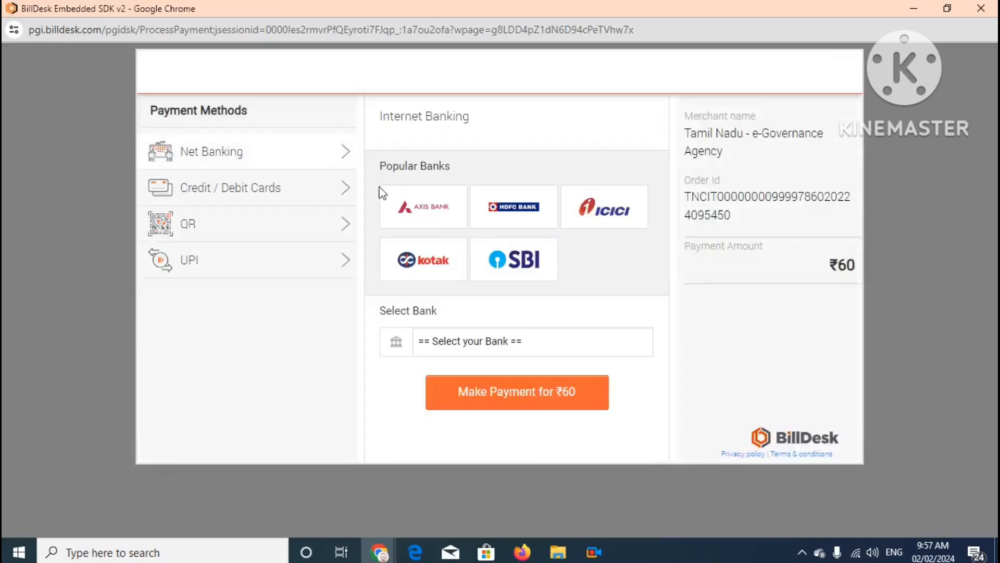
pyautogui.click(214, 229)
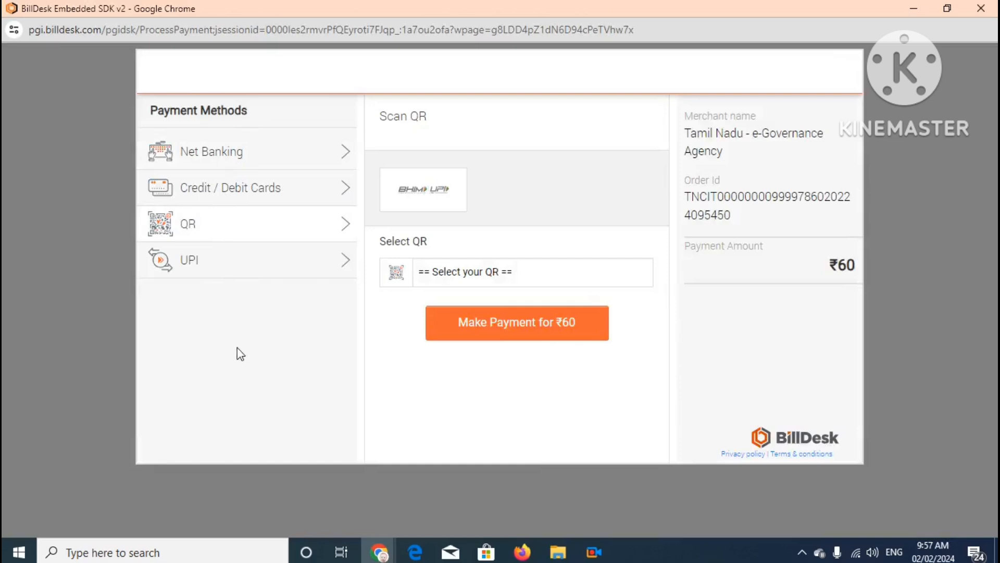
pyautogui.click(593, 555)
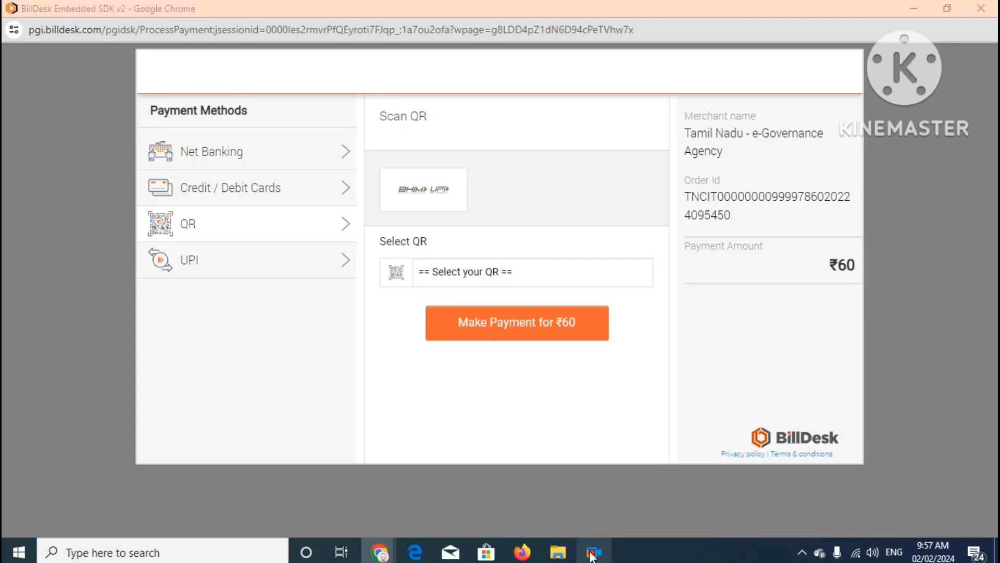